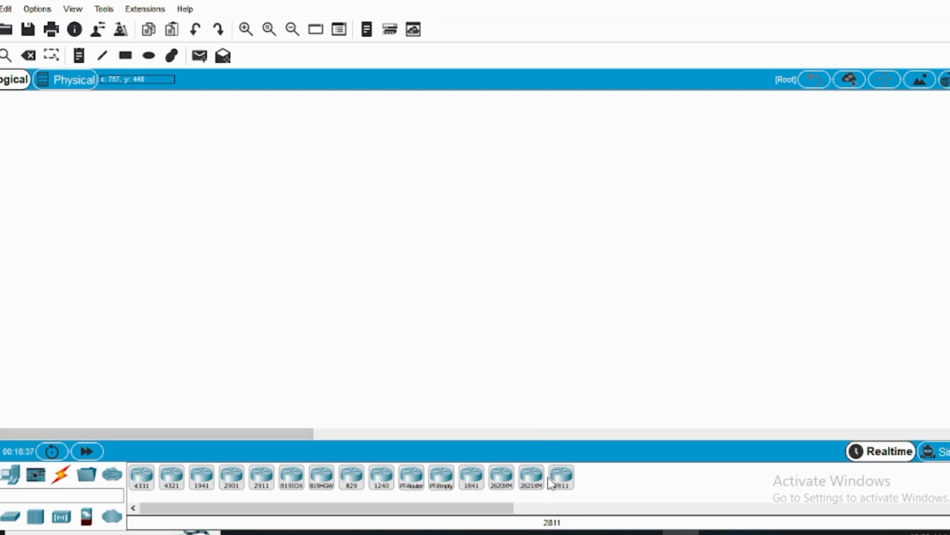
Step: Place two 2811 routers side by side in the upper part of the workspace
{"action": "left_click", "coordinate": [556, 489]}
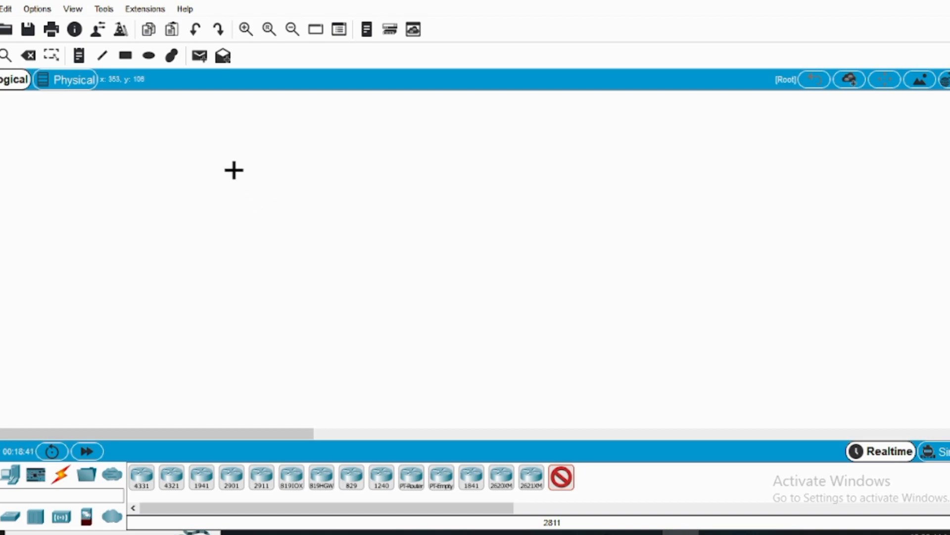
{"action": "left_click", "coordinate": [224, 137]}
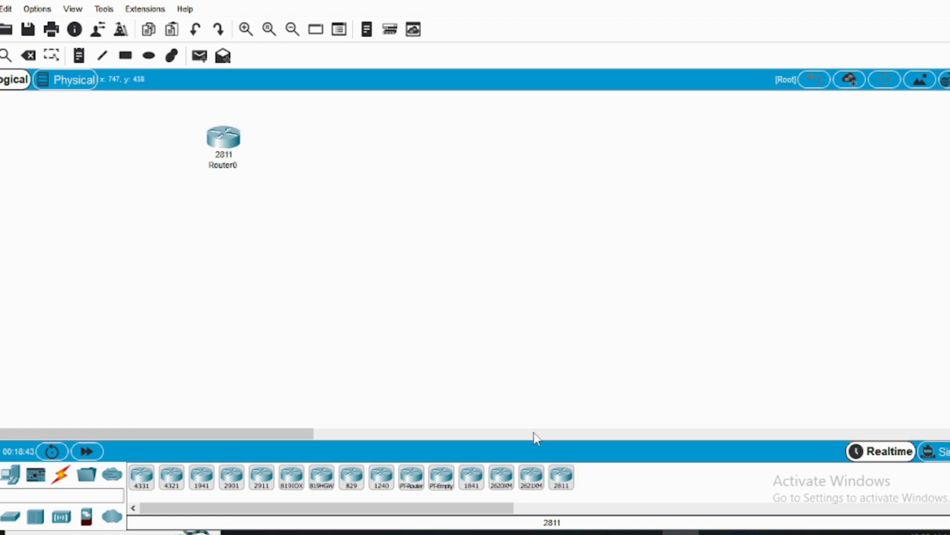
{"action": "left_click", "coordinate": [561, 486]}
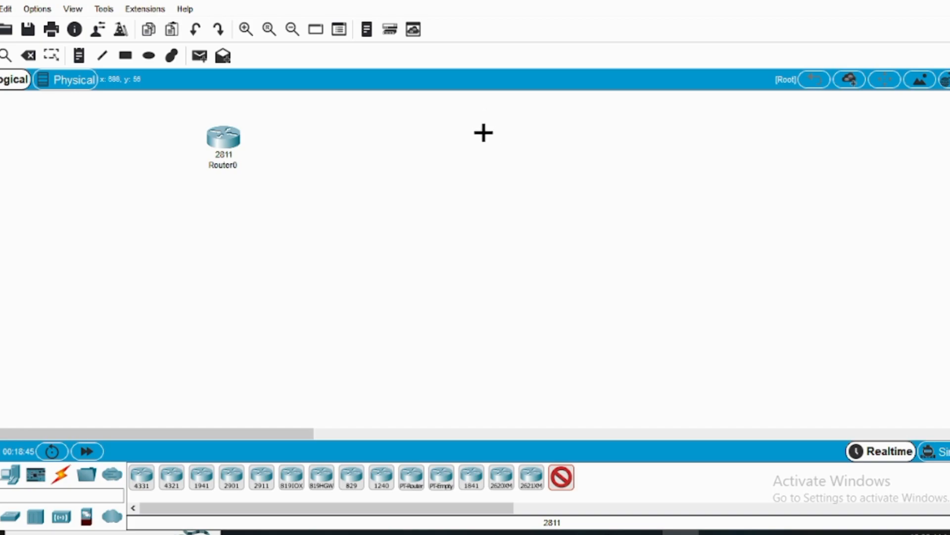
{"action": "left_click", "coordinate": [474, 135]}
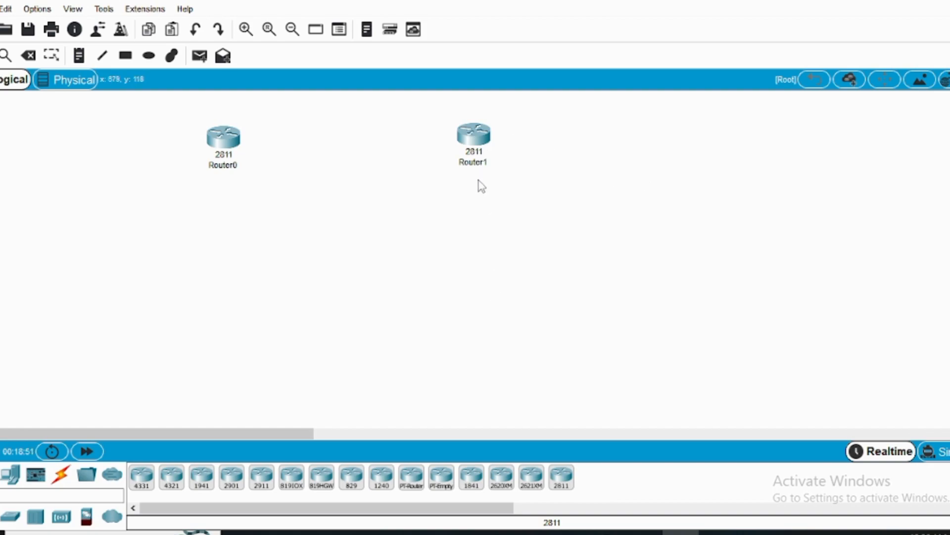
Step: Add four PCs in a row below the routers, two on the Router0 side and two on the Router1 side
{"action": "left_click", "coordinate": [10, 476]}
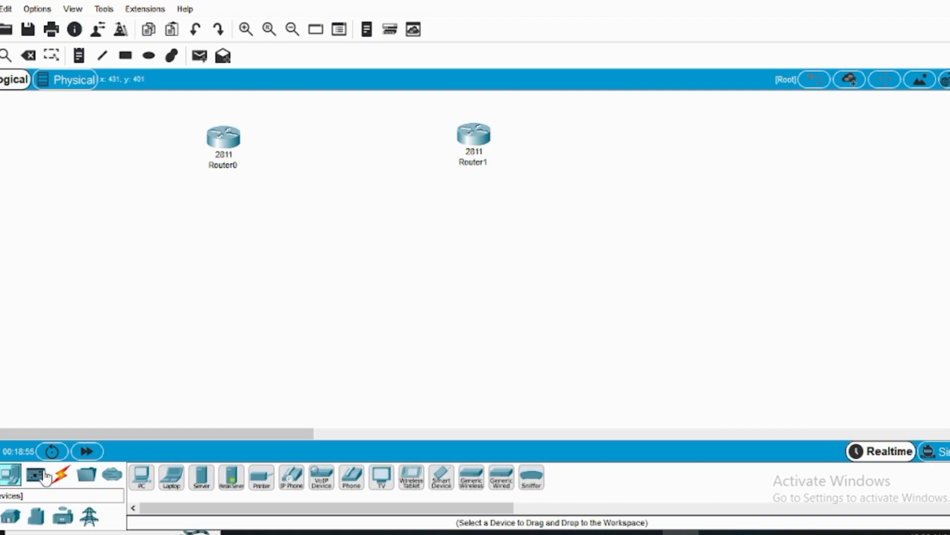
{"action": "left_click", "coordinate": [141, 482]}
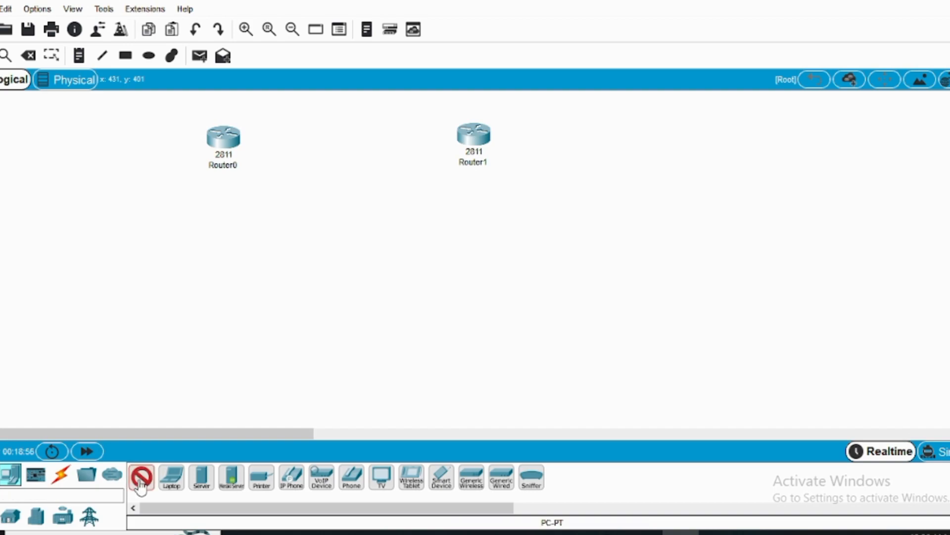
{"action": "left_click", "coordinate": [109, 290]}
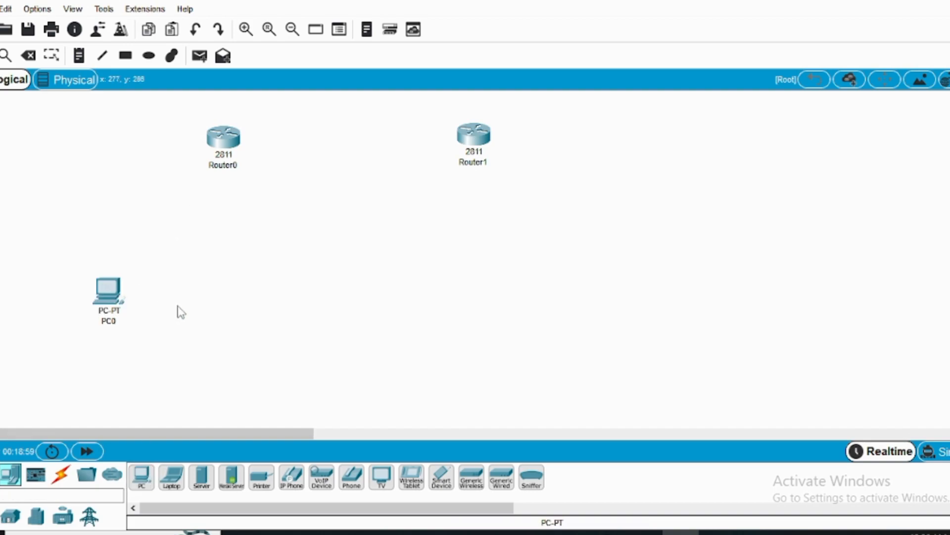
{"action": "left_click", "coordinate": [142, 478]}
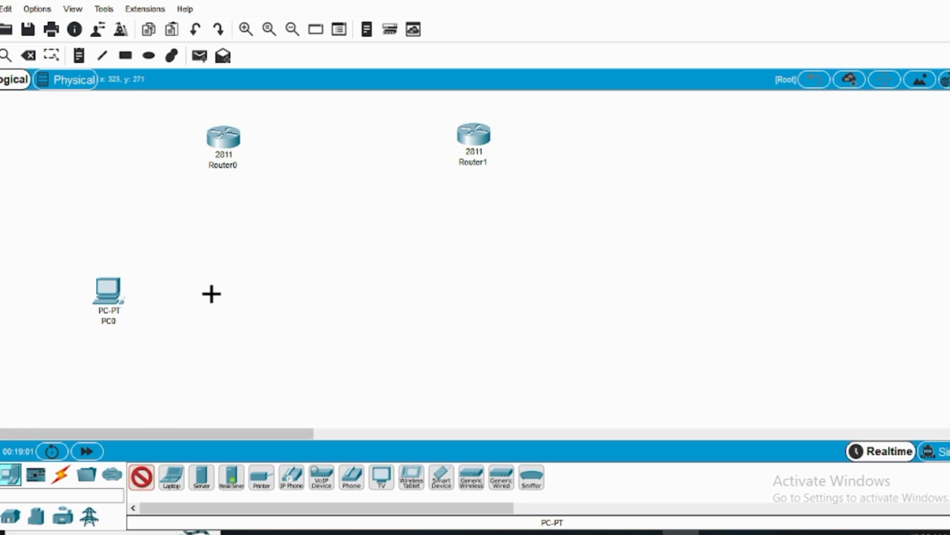
{"action": "left_click", "coordinate": [219, 293]}
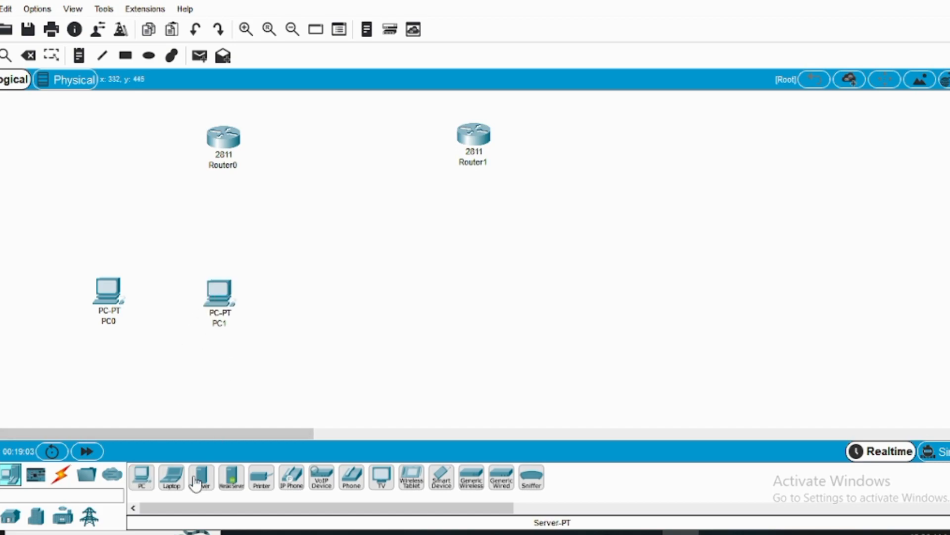
{"action": "left_click", "coordinate": [145, 482]}
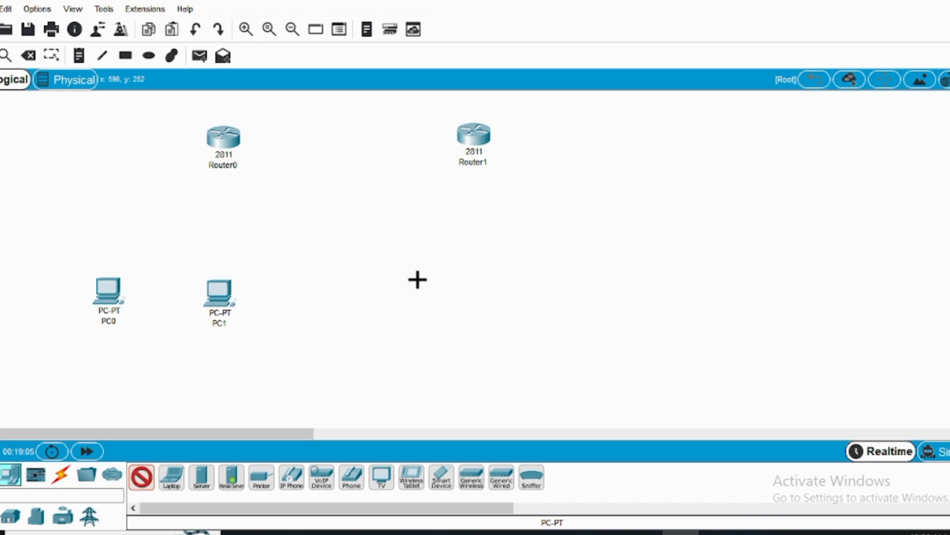
{"action": "left_click", "coordinate": [417, 279]}
{"action": "left_click", "coordinate": [138, 483]}
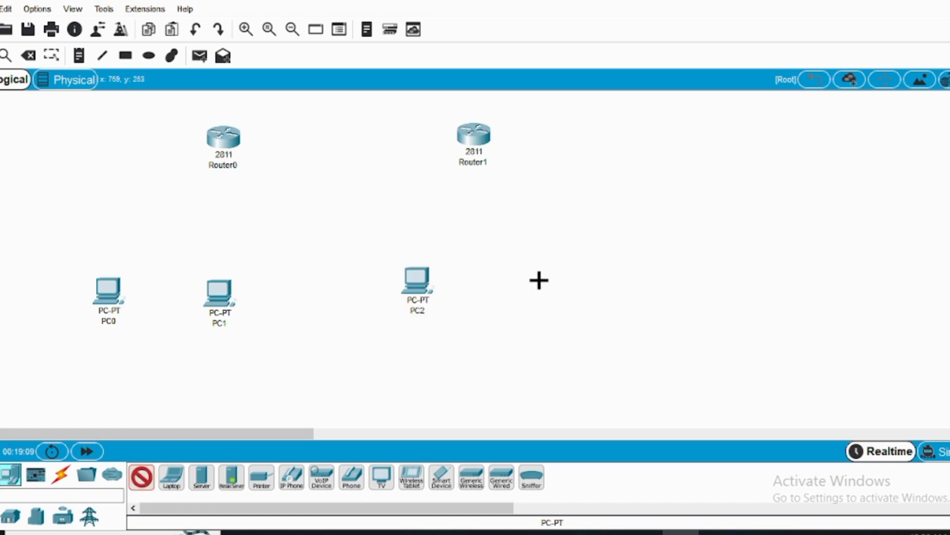
{"action": "left_click", "coordinate": [537, 280]}
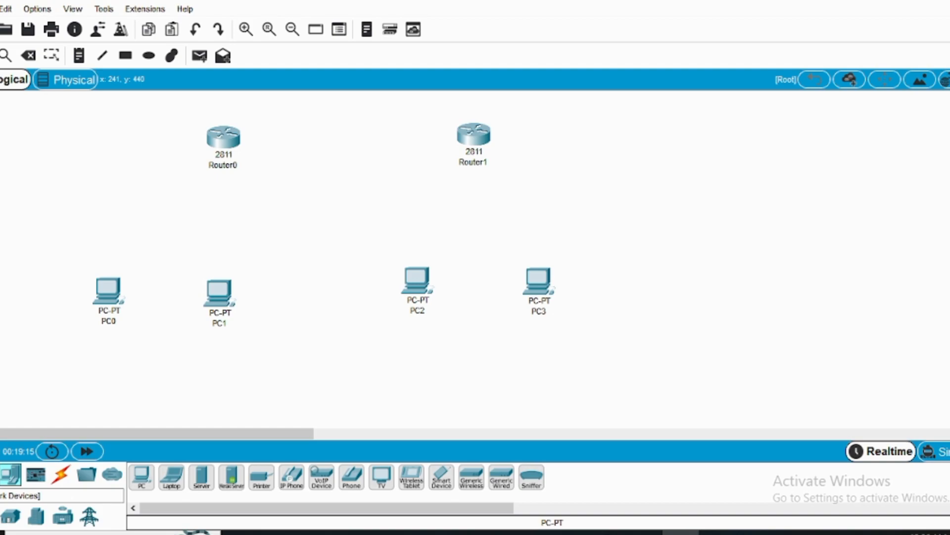
Step: Place two 2960 switches, one above PC0 and PC1 and the other between Router1 and its two PCs
{"action": "left_click", "coordinate": [0, 474]}
{"action": "left_click", "coordinate": [14, 518]}
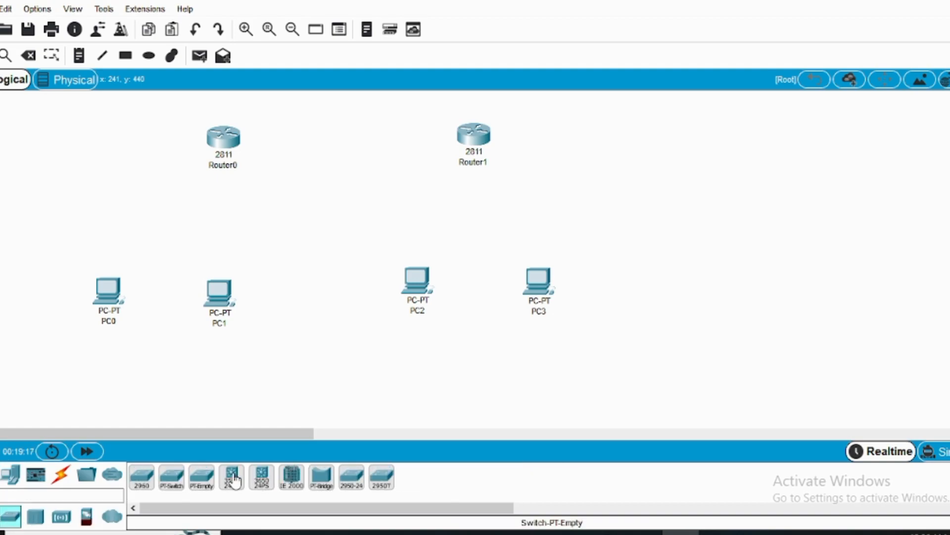
{"action": "left_click", "coordinate": [143, 479]}
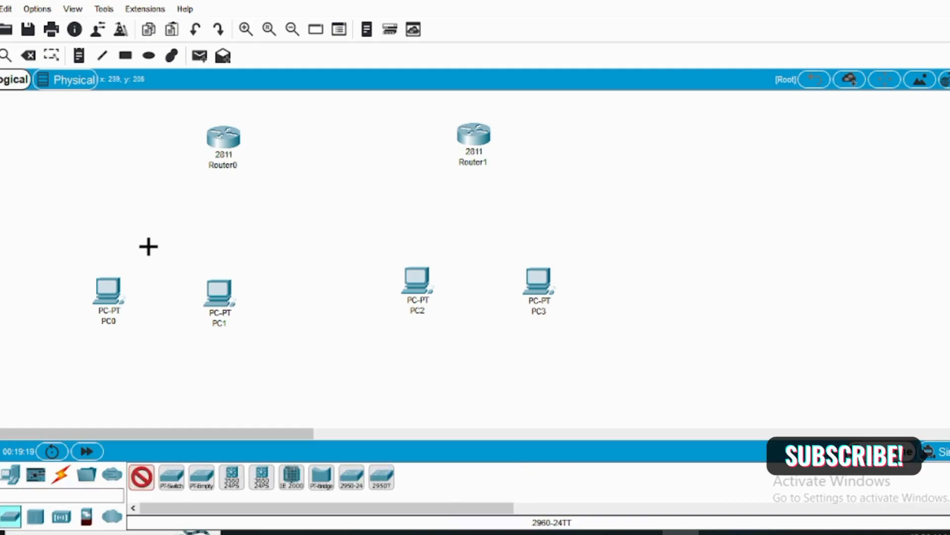
{"action": "left_click", "coordinate": [159, 234]}
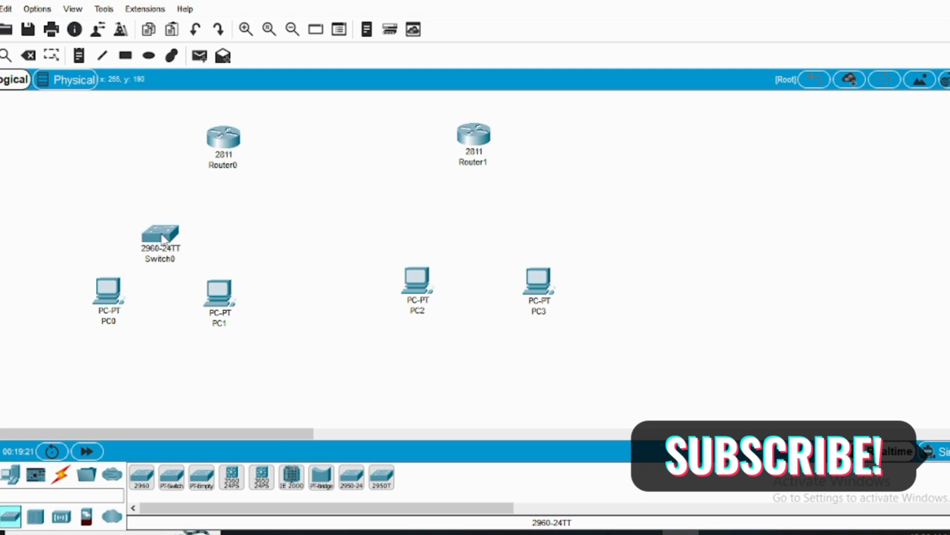
{"action": "left_click", "coordinate": [141, 478]}
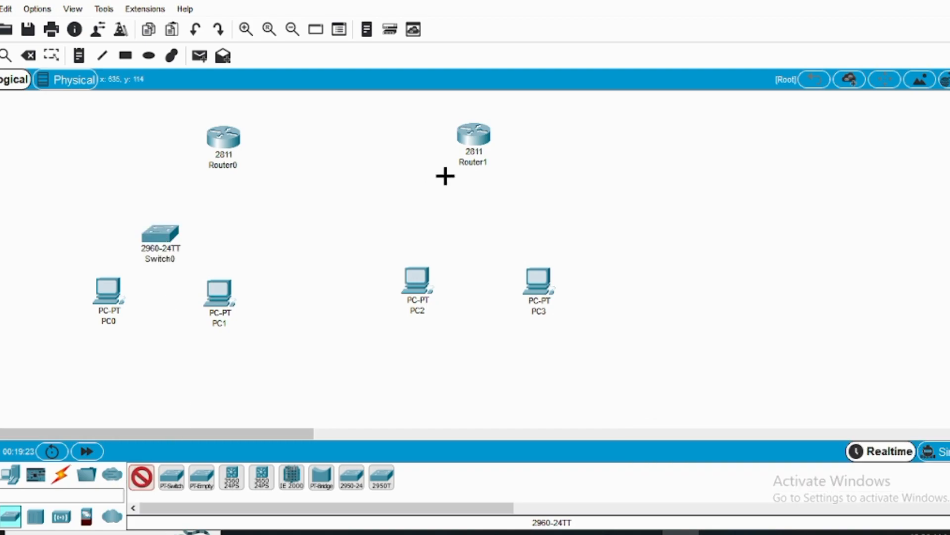
{"action": "left_click", "coordinate": [477, 227]}
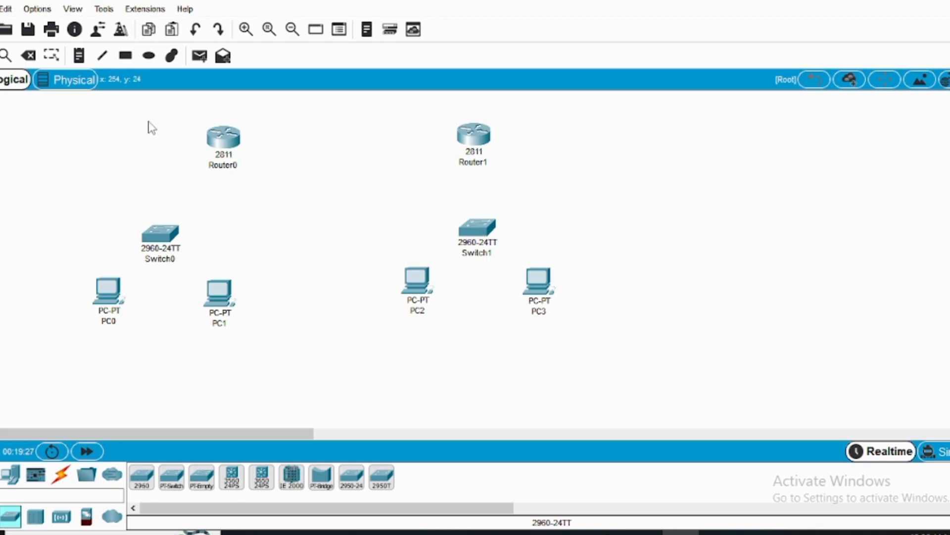
Step: Cable PC0 and PC1 to Switch0 using the automatically chosen connection type
{"action": "left_click", "coordinate": [60, 476]}
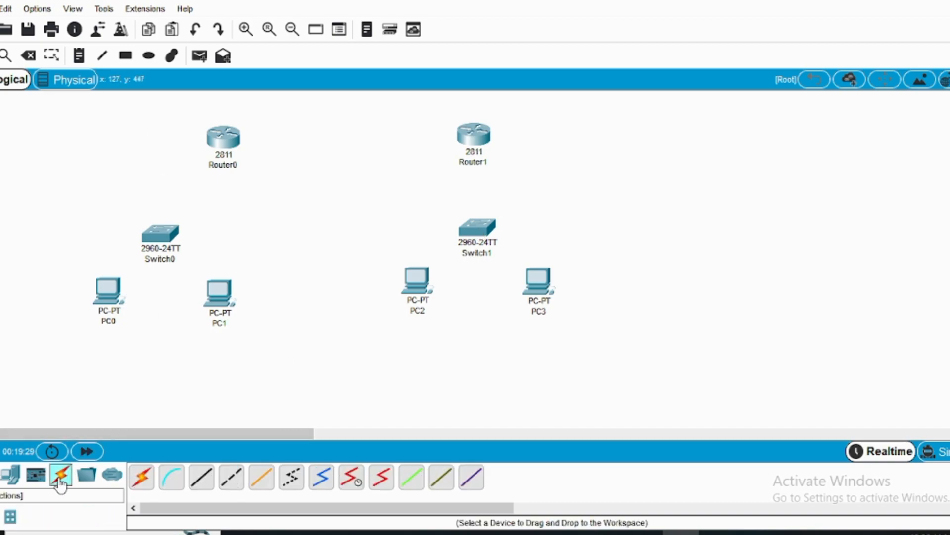
{"action": "left_click", "coordinate": [142, 478]}
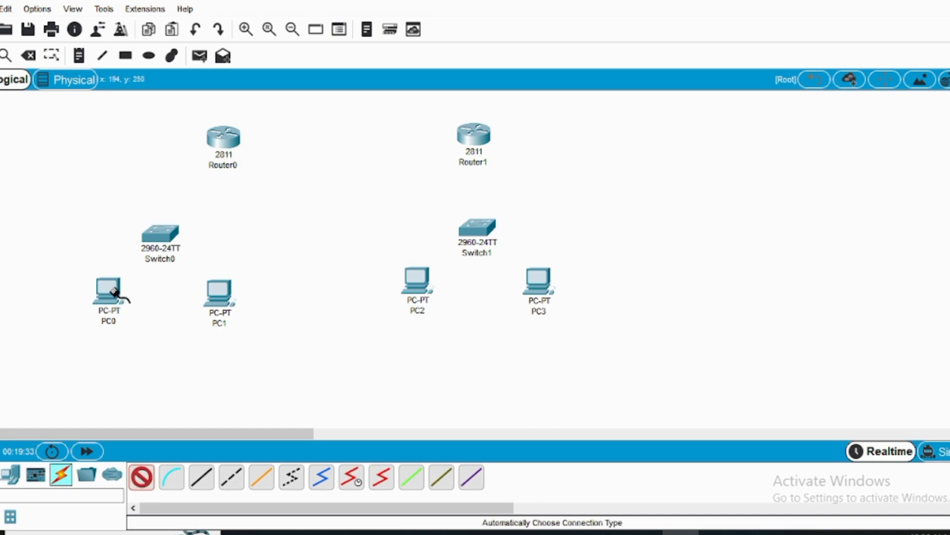
{"action": "left_click", "coordinate": [111, 295]}
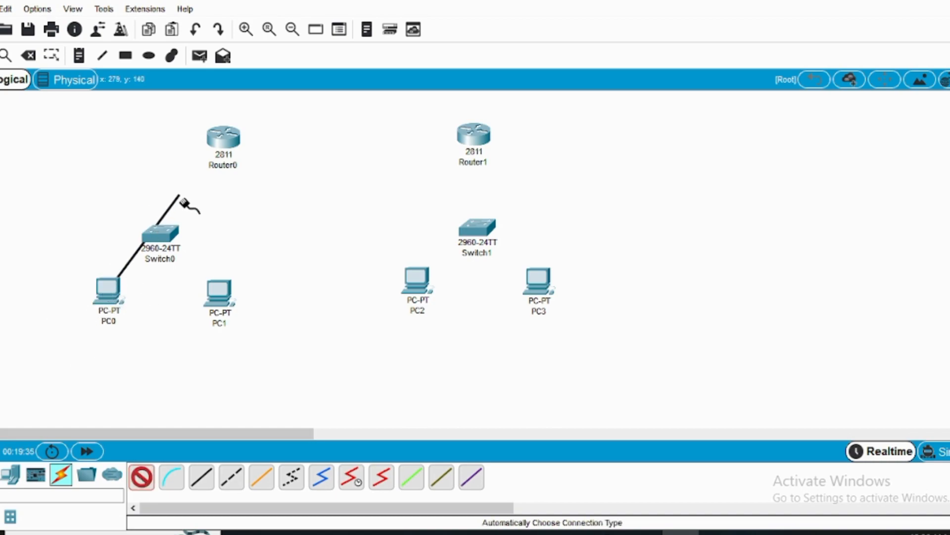
{"action": "left_click", "coordinate": [158, 230]}
{"action": "left_click", "coordinate": [142, 479]}
{"action": "left_click", "coordinate": [219, 292]}
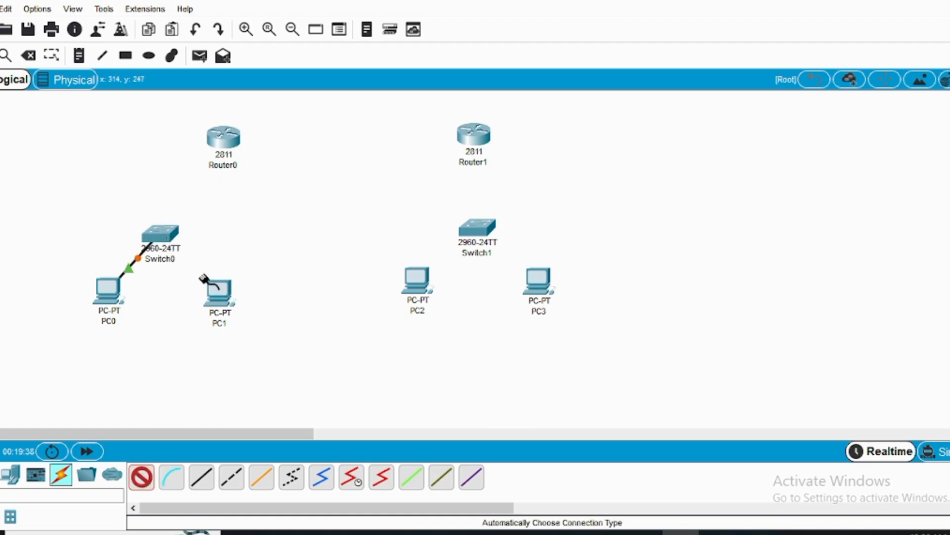
{"action": "left_click", "coordinate": [163, 238]}
Step: Cable PC2 and PC3 to Switch1 using the automatically chosen connection type
{"action": "left_click", "coordinate": [142, 481]}
{"action": "left_click", "coordinate": [418, 280]}
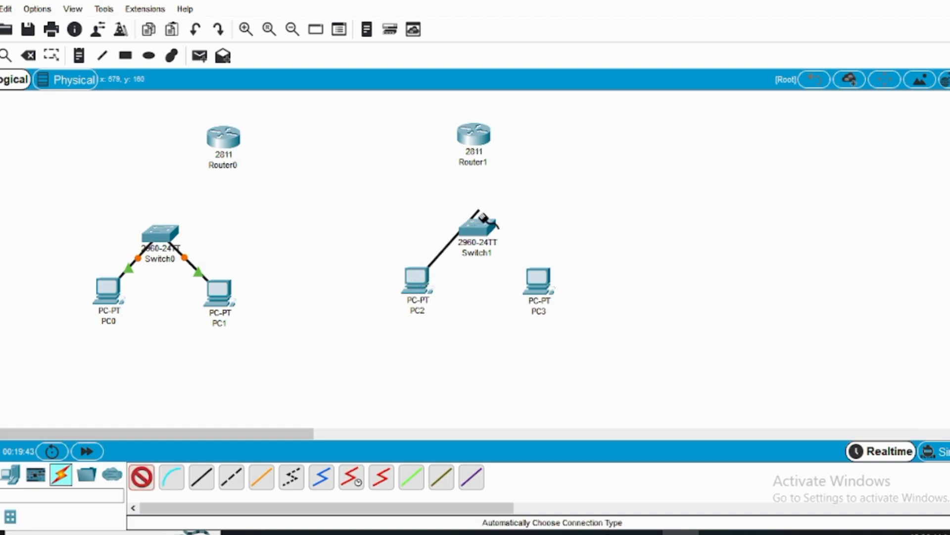
{"action": "left_click", "coordinate": [477, 226]}
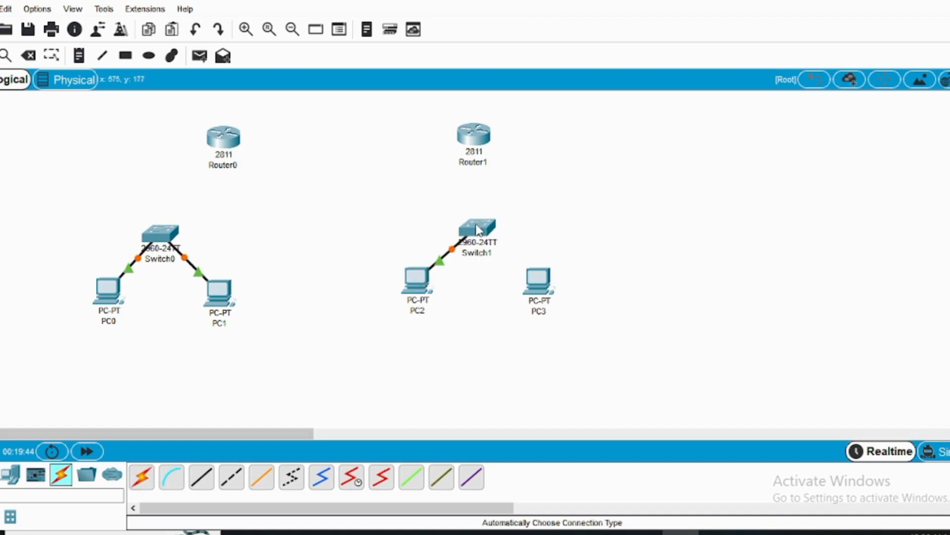
{"action": "left_click", "coordinate": [133, 477]}
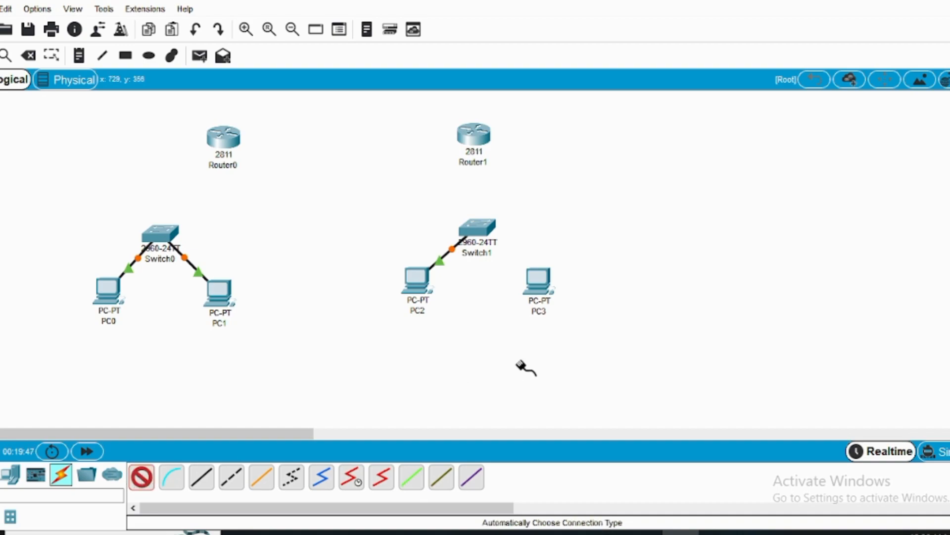
{"action": "left_click", "coordinate": [535, 273]}
{"action": "left_click", "coordinate": [476, 227]}
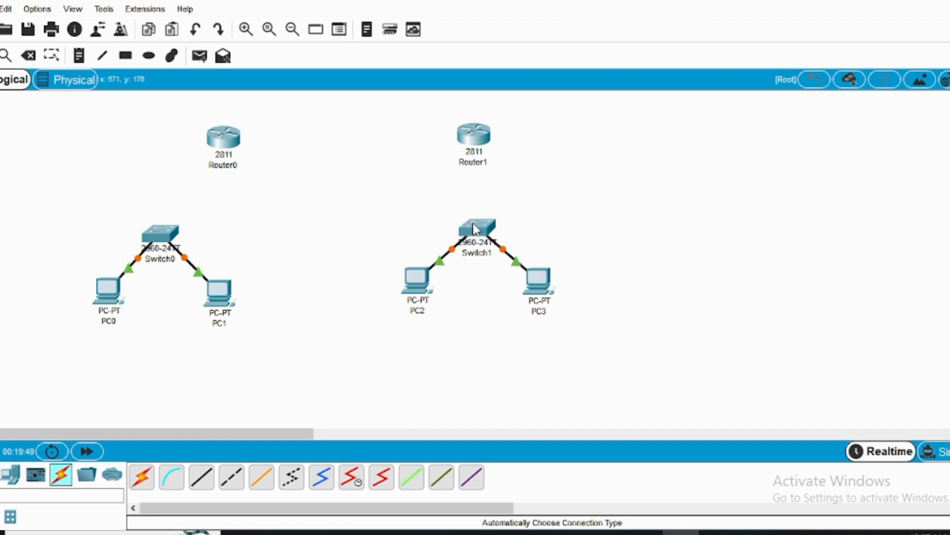
Step: Connect Switch0 to Router0 and Switch1 to Router1 with the automatic connection type
{"action": "left_click", "coordinate": [141, 478]}
{"action": "left_click", "coordinate": [159, 232]}
{"action": "left_click", "coordinate": [225, 141]}
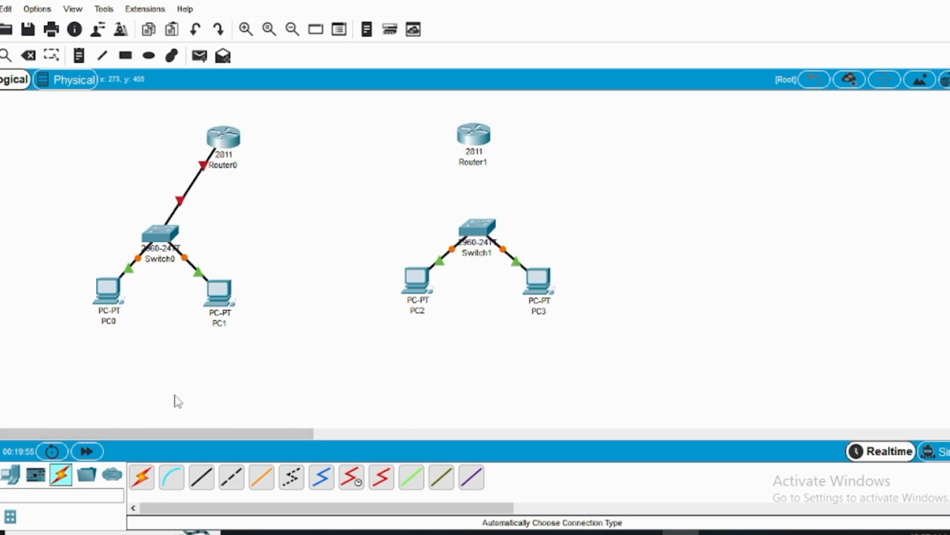
{"action": "left_click", "coordinate": [144, 478]}
{"action": "left_click", "coordinate": [477, 228]}
{"action": "left_click", "coordinate": [474, 135]}
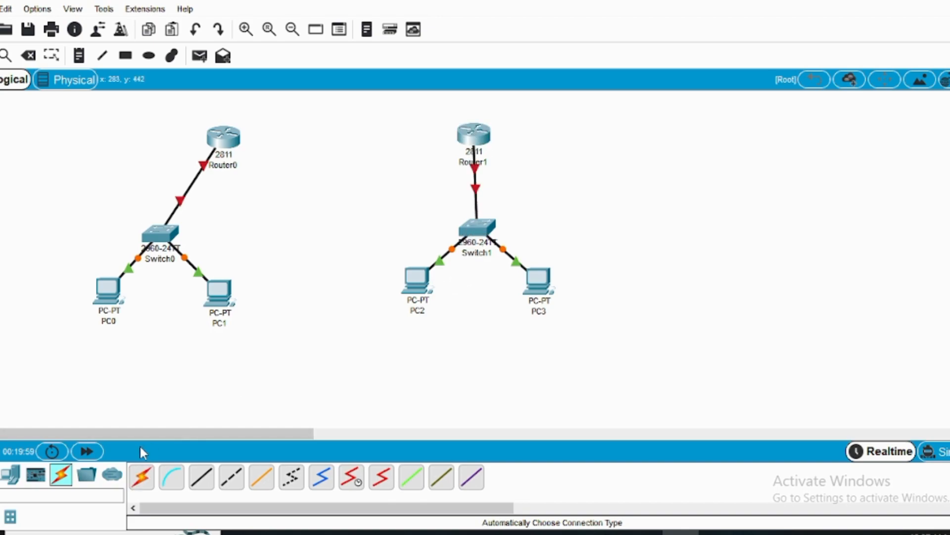
Step: Link Router0 to Router1 with the automatic connection type
{"action": "left_click", "coordinate": [138, 485]}
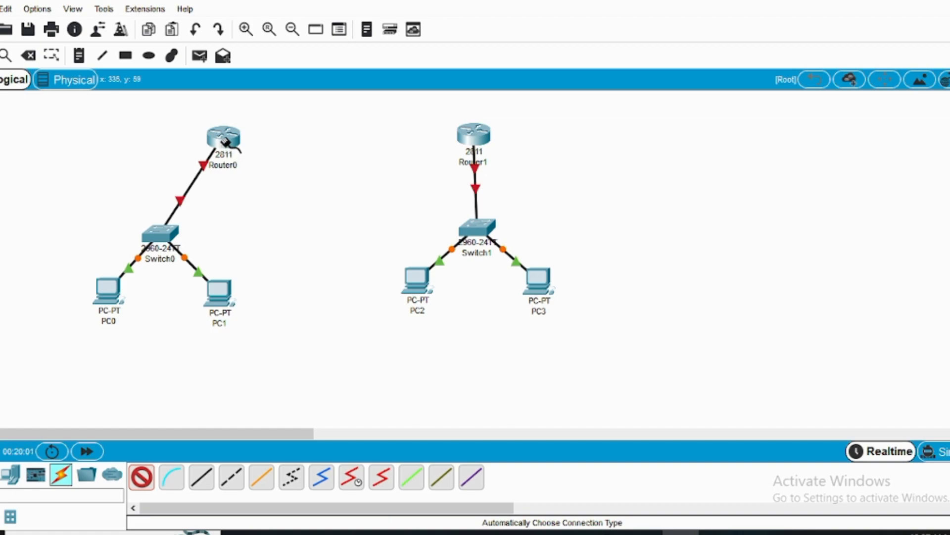
{"action": "left_click", "coordinate": [240, 136]}
{"action": "left_click", "coordinate": [477, 139]}
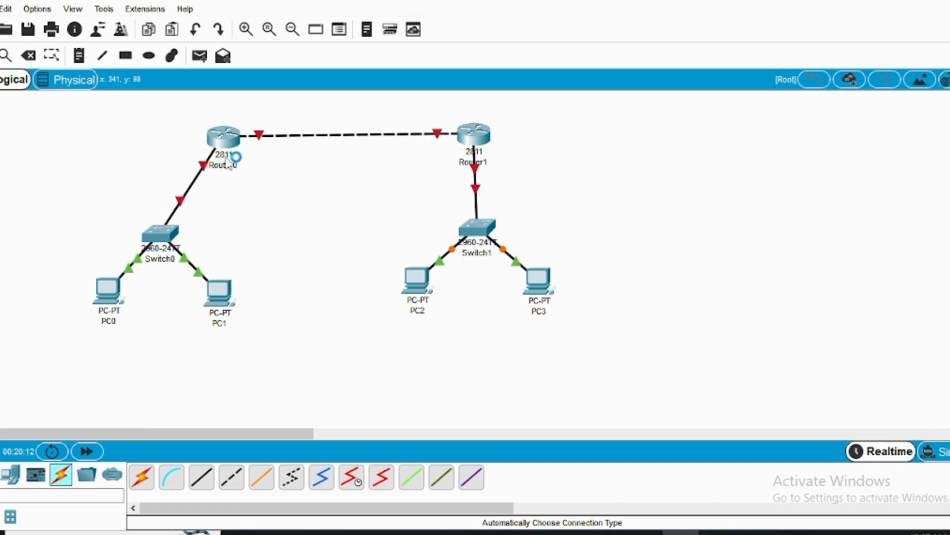
Step: Rename PC0's label to 192.168.1.2
{"action": "mouse_move", "coordinate": [229, 165]}
{"action": "left_click", "coordinate": [105, 321]}
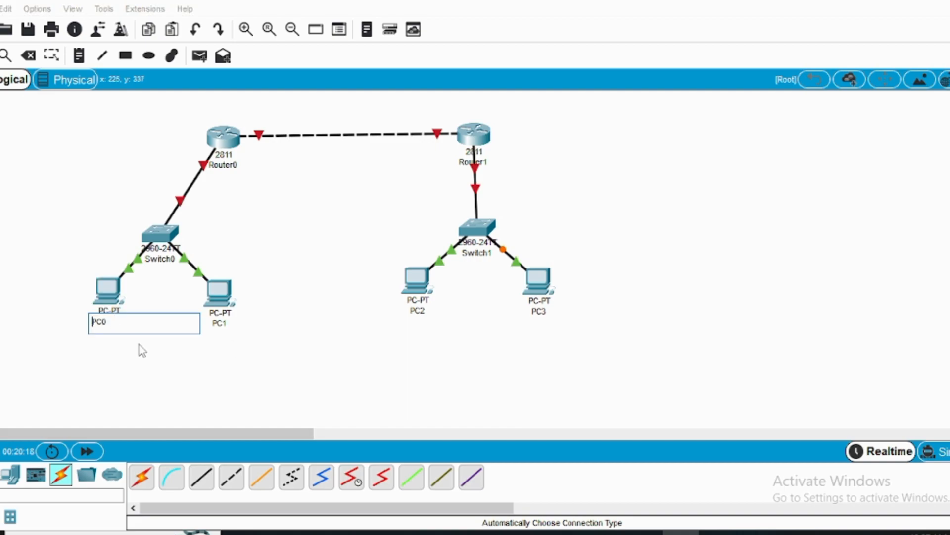
{"action": "key", "text": "BackSpace"}
{"action": "key", "text": "BackSpace"}
{"action": "key", "text": "BackSpace"}
{"action": "type", "text": "192"}
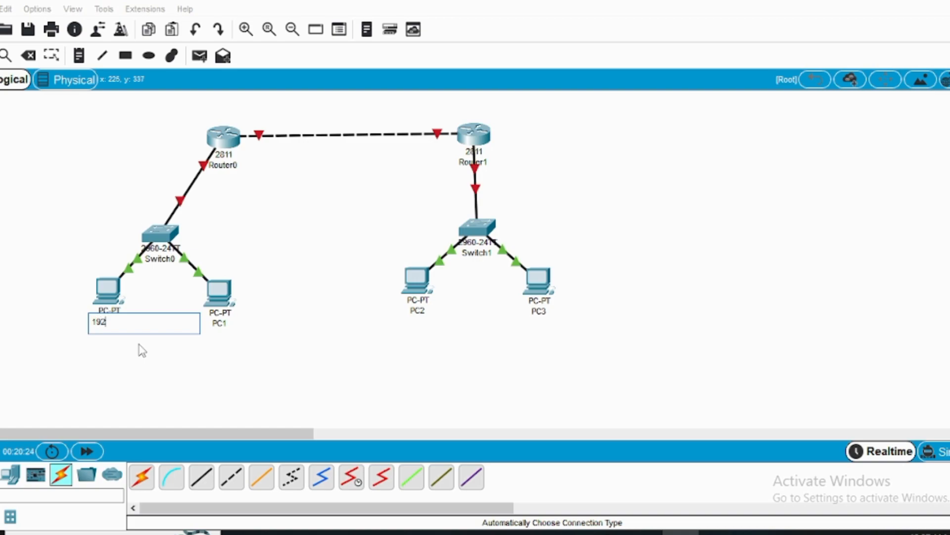
{"action": "type", "text": ".168.1.2"}
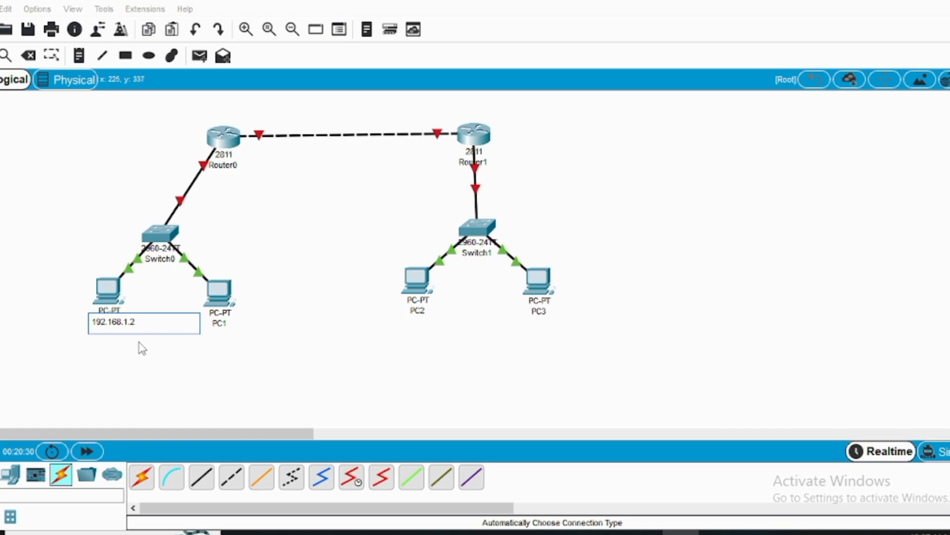
Step: Rename PC1's label to 192.168.1.3
{"action": "left_click", "coordinate": [225, 322]}
{"action": "left_click", "coordinate": [225, 323]}
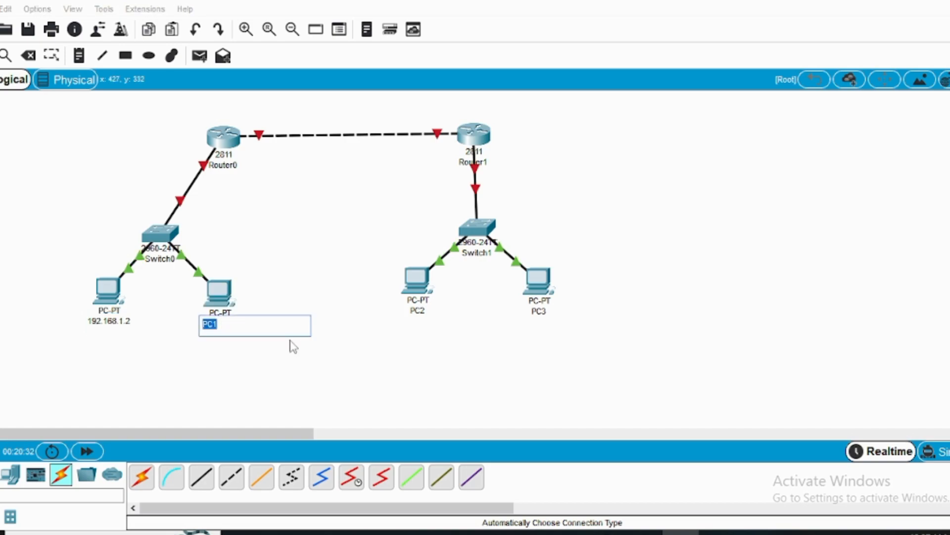
{"action": "type", "text": "192.168.1.3"}
{"action": "left_click", "coordinate": [384, 328]}
Step: Rename PC2's label to 192.168.2.2
{"action": "left_click", "coordinate": [416, 311]}
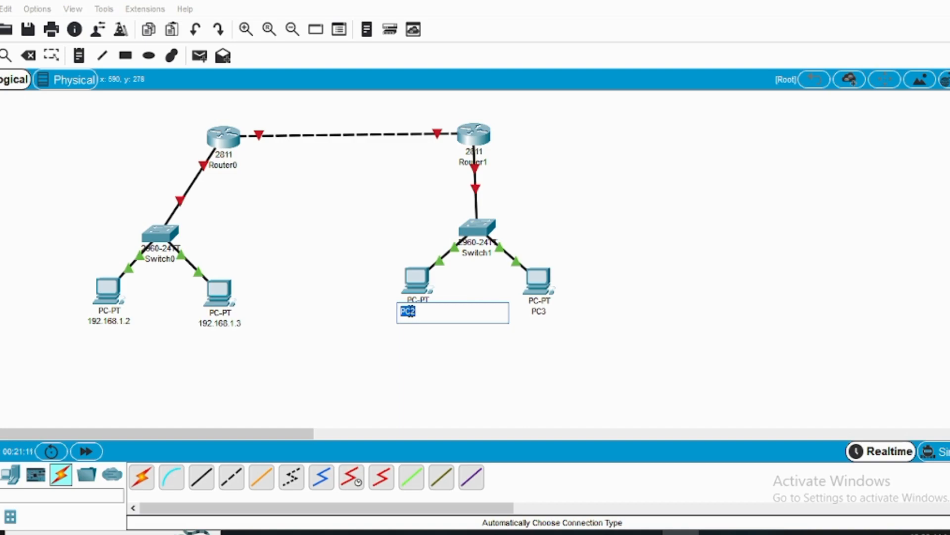
{"action": "type", "text": "192.168"}
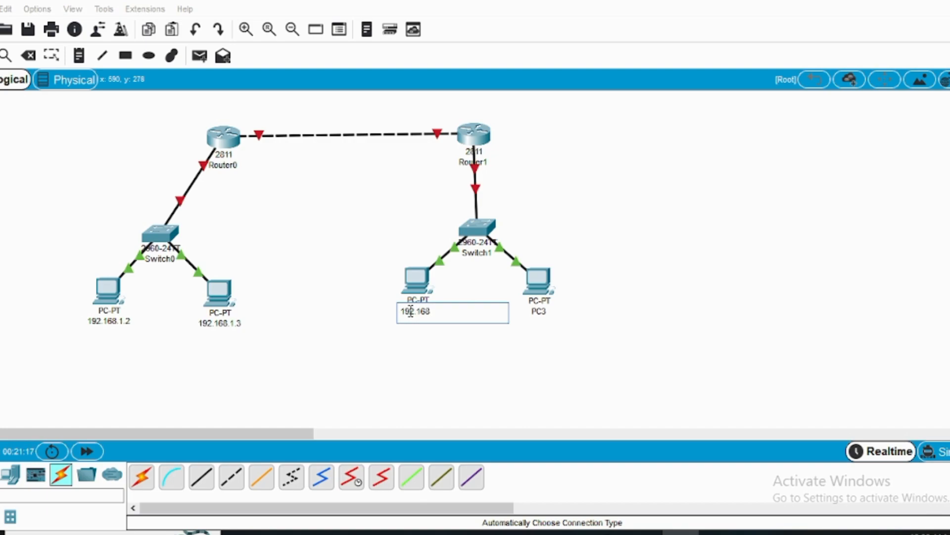
{"action": "type", "text": ".2.2"}
{"action": "left_click", "coordinate": [477, 378]}
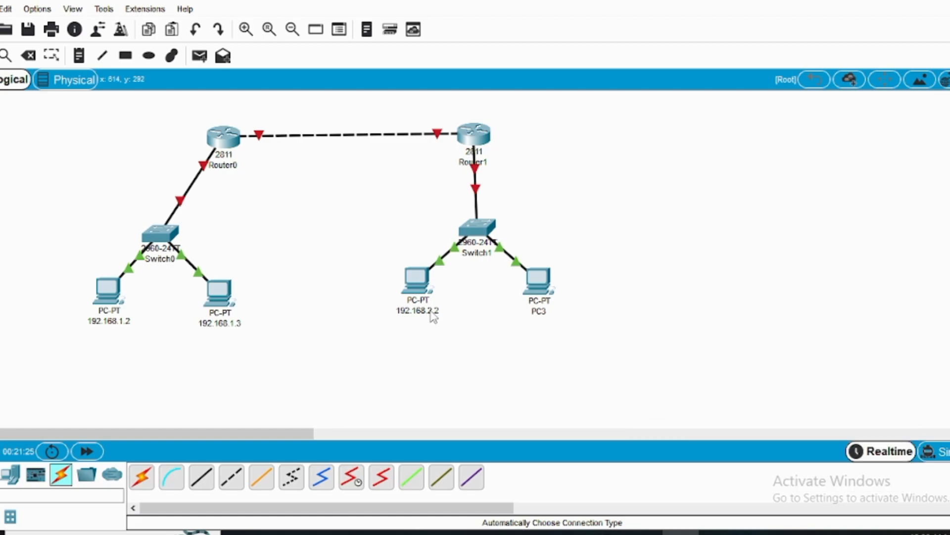
Step: Rename PC3's label to 192.168.2.3
{"action": "mouse_move", "coordinate": [430, 316]}
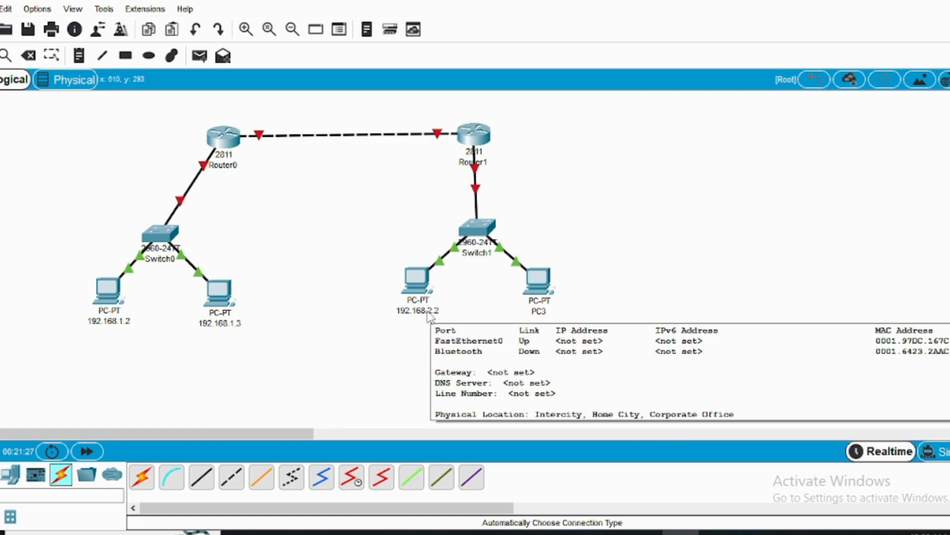
{"action": "left_click", "coordinate": [538, 312]}
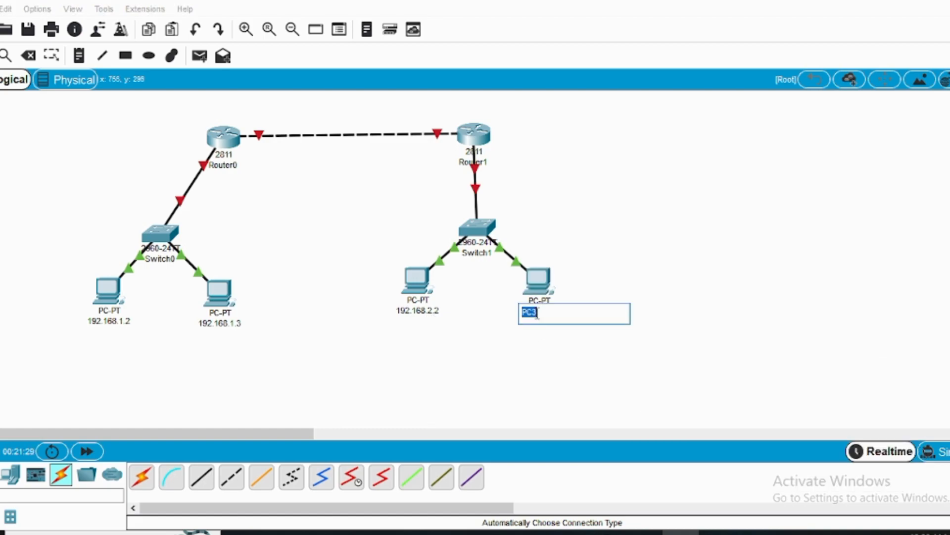
{"action": "type", "text": "192.168.2.3"}
{"action": "left_click", "coordinate": [476, 386]}
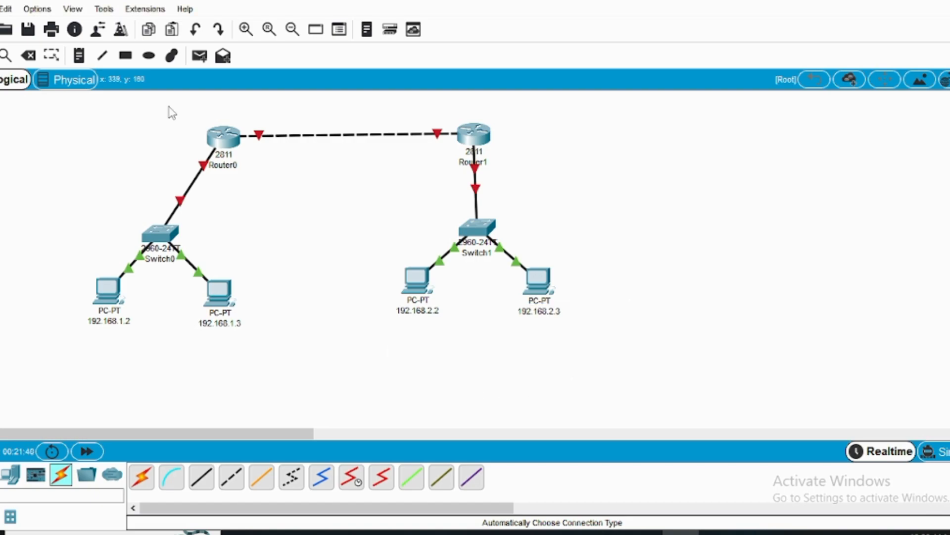
Step: Rename Router0's label to 192.168.1.1
{"action": "left_click", "coordinate": [222, 166]}
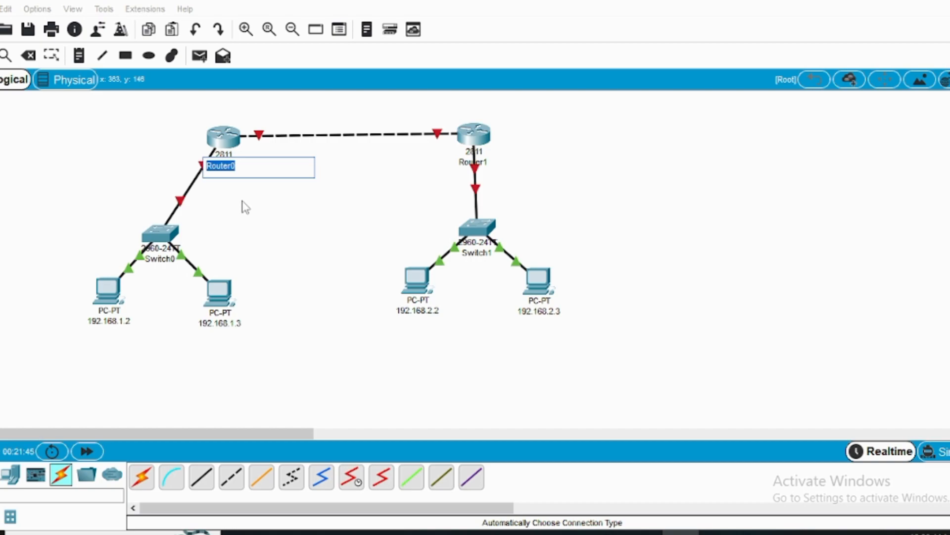
{"action": "type", "text": "192.18"}
{"action": "key", "text": "BackSpace"}
{"action": "type", "text": "68.1.1"}
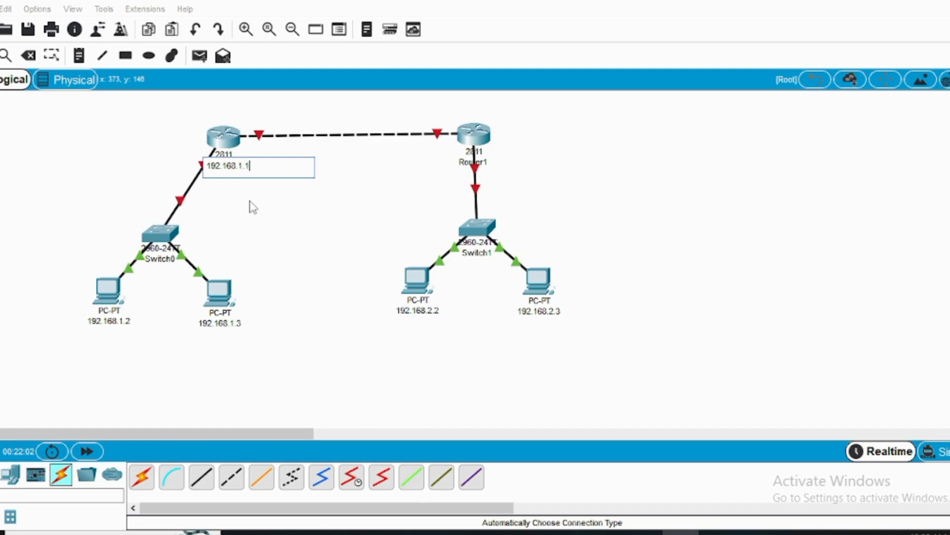
{"action": "left_click", "coordinate": [250, 206]}
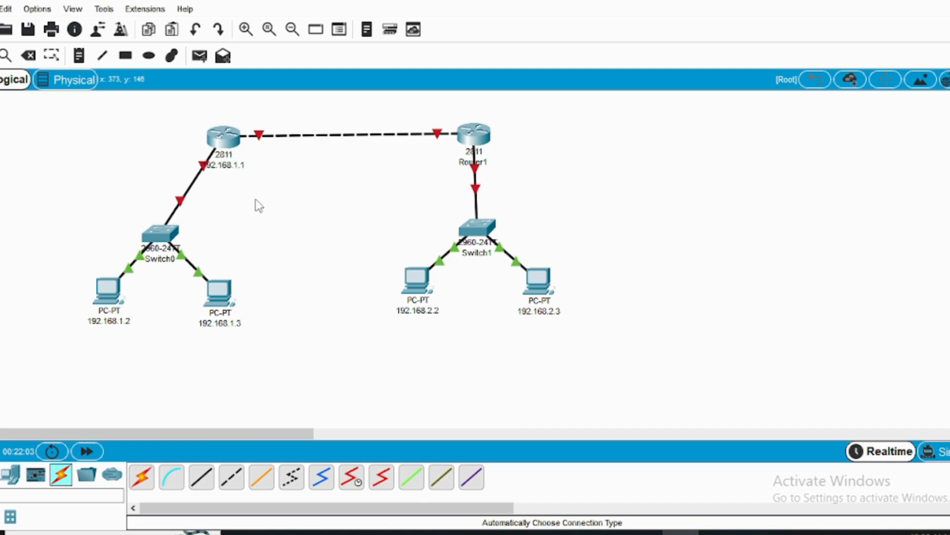
Step: Rename Router1's label to 192.168.2.1
{"action": "left_click", "coordinate": [482, 163]}
{"action": "type", "text": "192"}
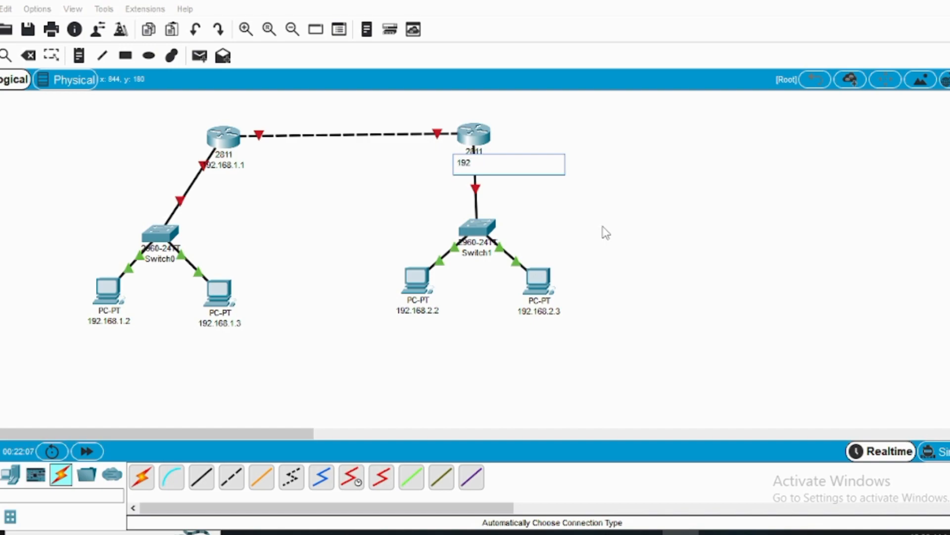
{"action": "type", "text": ".168.2.1"}
{"action": "left_click", "coordinate": [619, 233]}
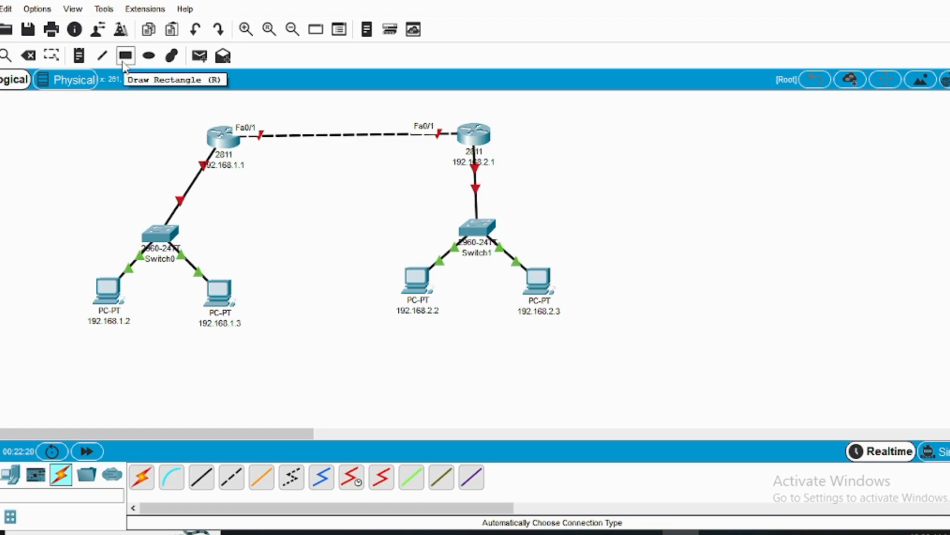
Step: Place a note reading 10.1.1.1 above the inter-router link, beside the 192.168.1.1 router
{"action": "left_click", "coordinate": [81, 58]}
{"action": "left_click", "coordinate": [240, 115]}
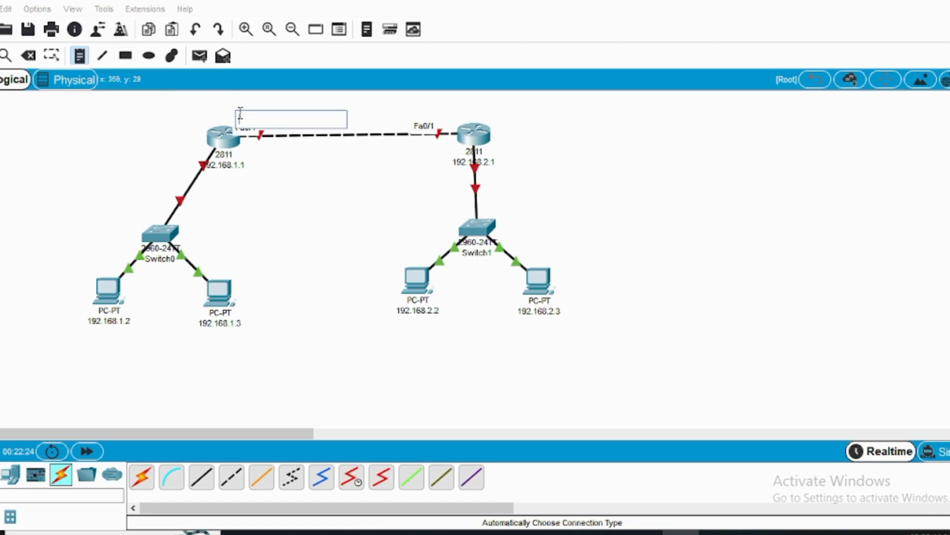
{"action": "type", "text": "192"}
{"action": "key", "text": "BackSpace"}
{"action": "key", "text": "BackSpace"}
{"action": "key", "text": "BackSpace"}
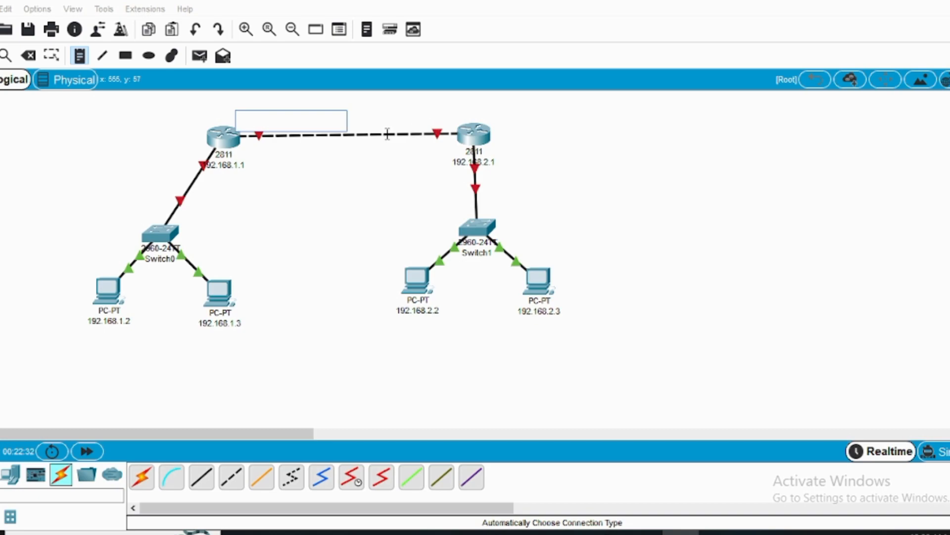
{"action": "type", "text": "10.1.1.1"}
Step: Place a note reading 10.1.1.2 above the inter-router link, beside the 192.168.2.1 router
{"action": "left_click", "coordinate": [410, 114]}
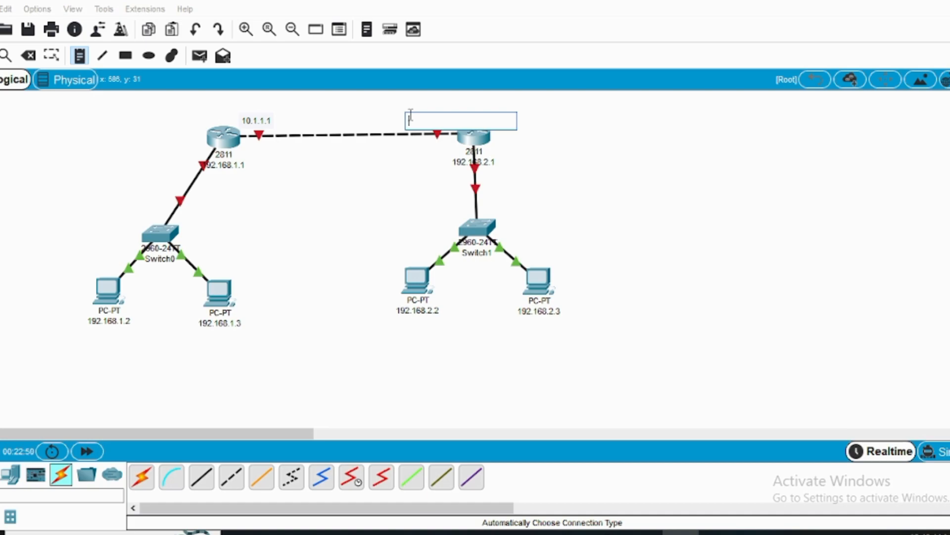
{"action": "type", "text": "1"}
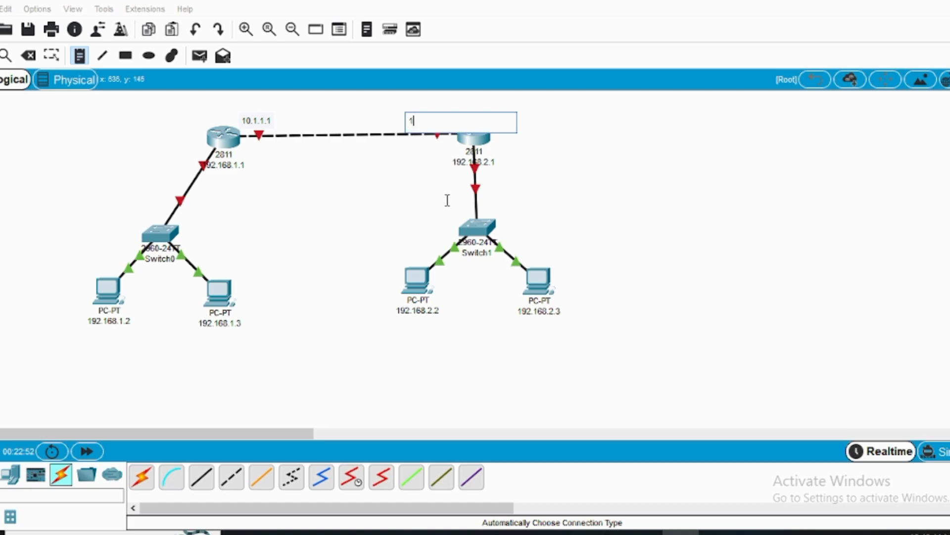
{"action": "type", "text": "0.2"}
{"action": "key", "text": "BackSpace"}
{"action": "type", "text": "168.1.2"}
{"action": "left_click", "coordinate": [568, 178]}
{"action": "key", "text": "Escape"}
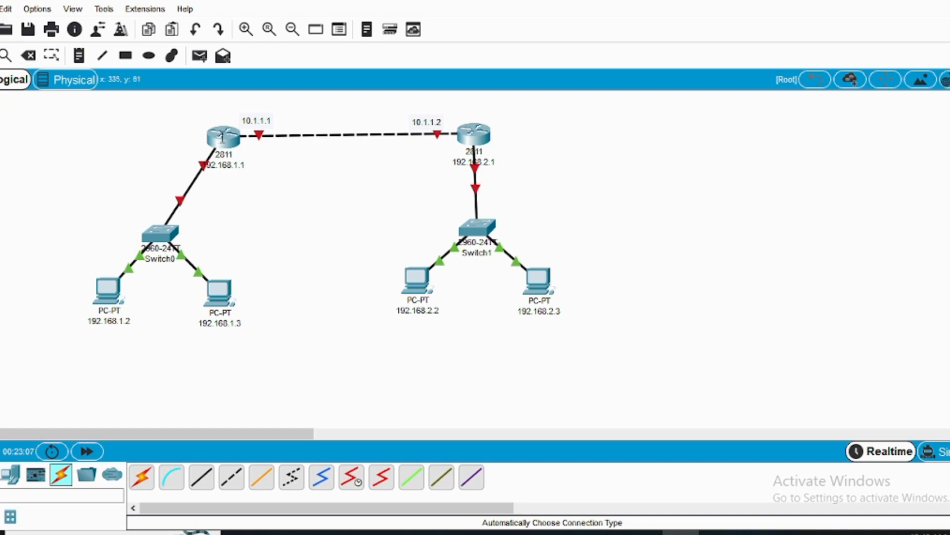
Step: Open the IP configuration of the PC labelled 192.168.1.2 and copy the address from its label
{"action": "mouse_move", "coordinate": [223, 138]}
{"action": "left_click", "coordinate": [103, 288]}
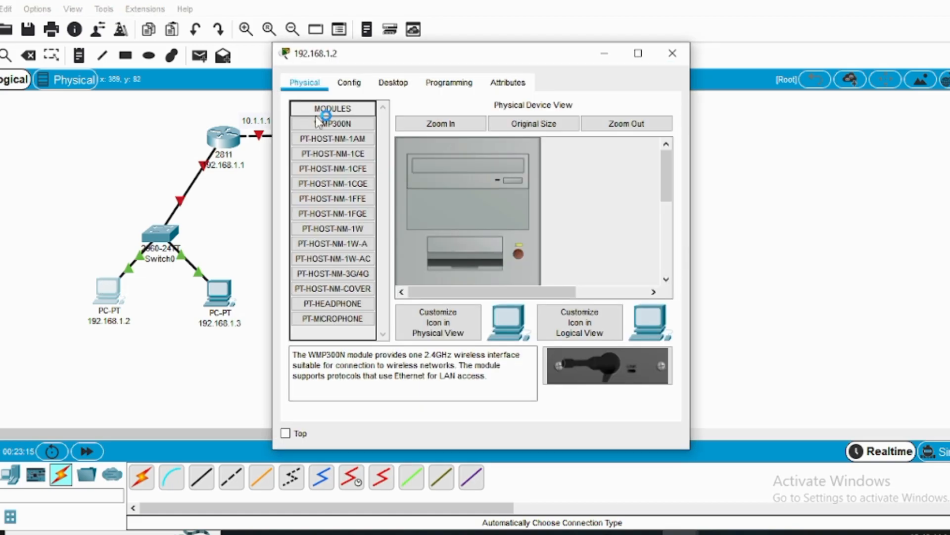
{"action": "left_click", "coordinate": [345, 82]}
{"action": "left_click", "coordinate": [395, 82]}
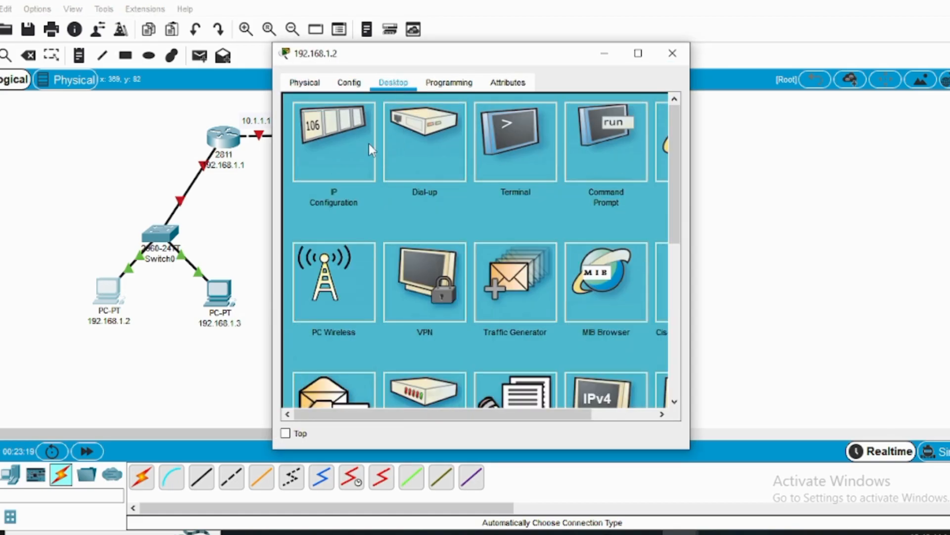
{"action": "left_click", "coordinate": [331, 147]}
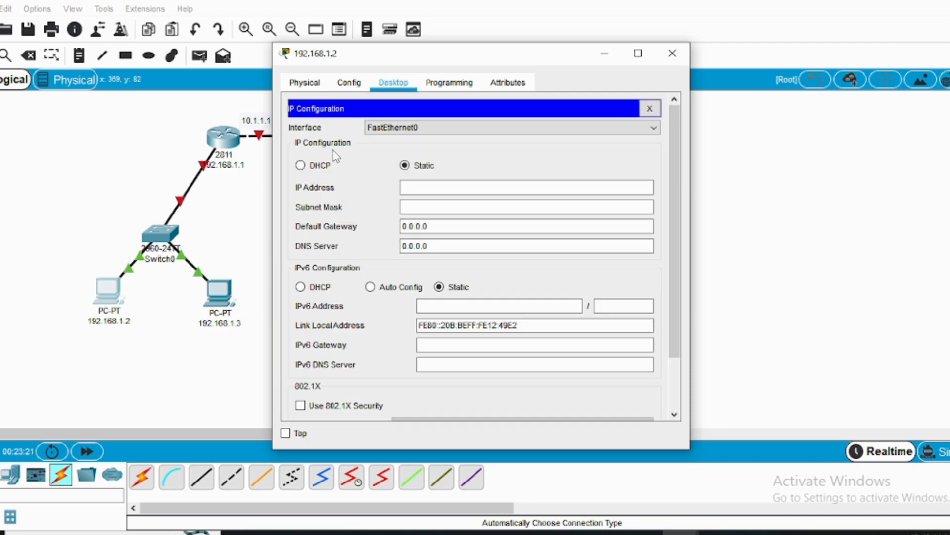
{"action": "left_click", "coordinate": [109, 323]}
{"action": "left_click", "coordinate": [109, 322]}
{"action": "double_click", "coordinate": [109, 322]}
{"action": "triple_click", "coordinate": [110, 322]}
{"action": "key", "text": "ctrl+c"}
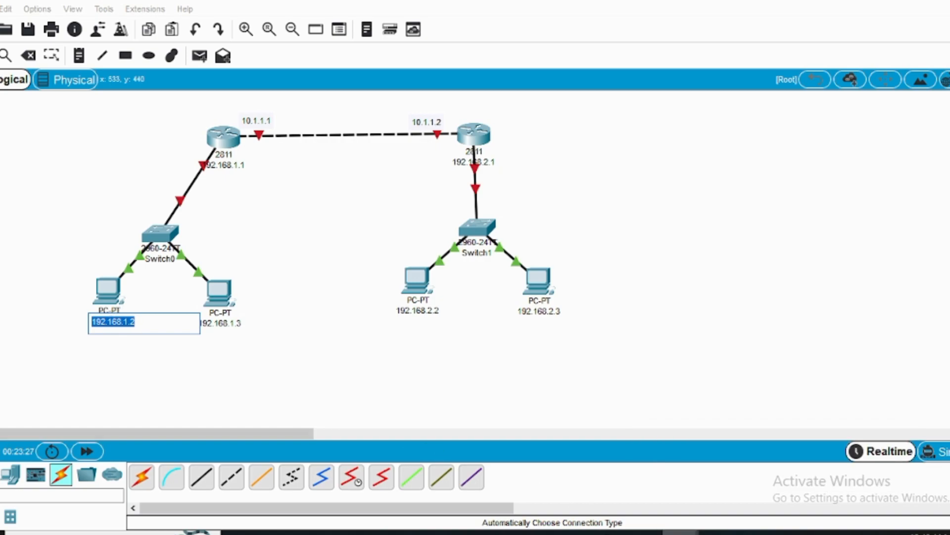
Step: Give PC 192.168.1.2 the static IP address 192.168.1.2 with subnet mask 255.255.255.0
{"action": "mouse_move", "coordinate": [680, 531]}
{"action": "left_click", "coordinate": [756, 473]}
{"action": "left_click", "coordinate": [422, 190]}
{"action": "type", "text": "192.168.1.2"}
{"action": "left_click", "coordinate": [421, 208]}
Step: Set the default gateway of PC 192.168.1.2 to 192.168.1.1 and close its configuration
{"action": "left_click", "coordinate": [442, 226]}
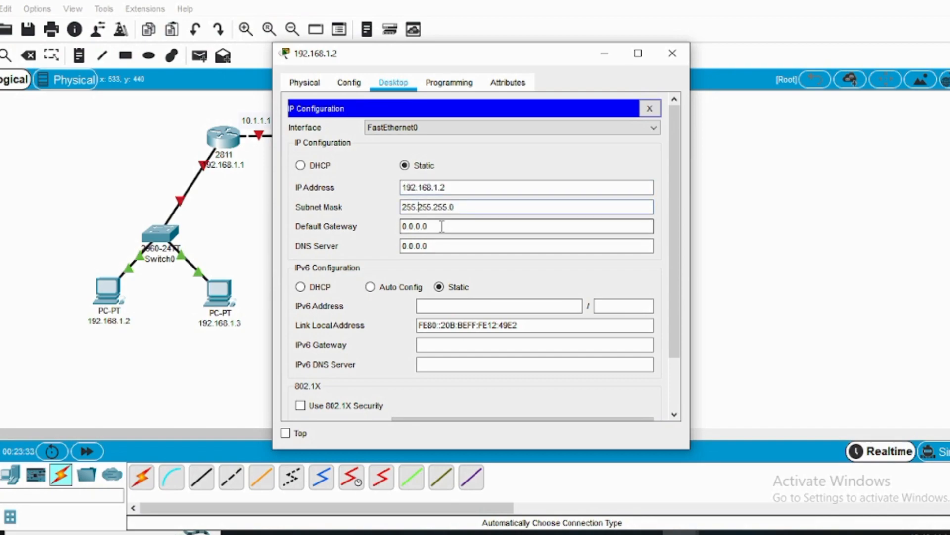
{"action": "double_click", "coordinate": [442, 227]}
{"action": "key", "text": "ctrl+v"}
{"action": "left_click", "coordinate": [419, 229]}
{"action": "key", "text": "BackSpace"}
{"action": "type", "text": "1"}
{"action": "left_click", "coordinate": [672, 53]}
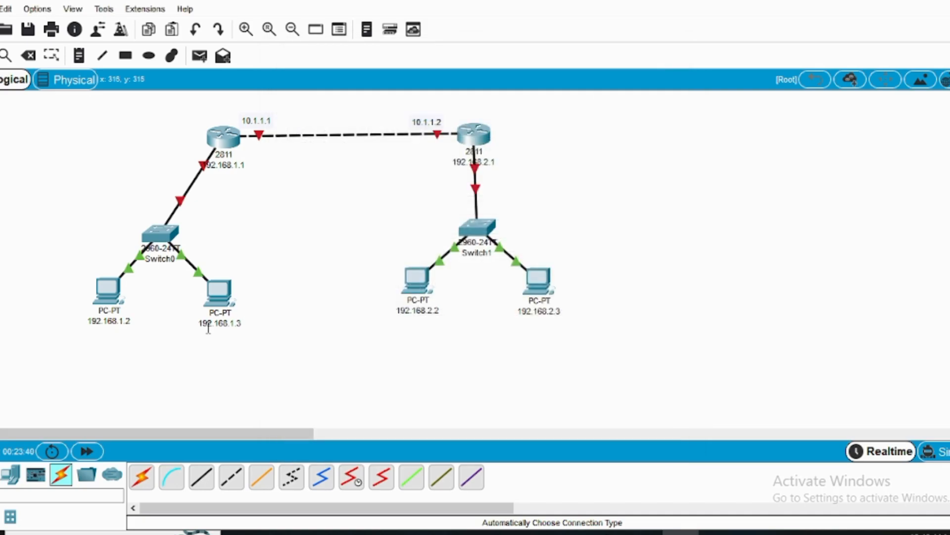
Step: Give the PC labelled 192.168.1.3 the static IP address 192.168.1.3 with subnet mask 255.255.255.0
{"action": "left_click", "coordinate": [220, 293]}
{"action": "left_click", "coordinate": [393, 83]}
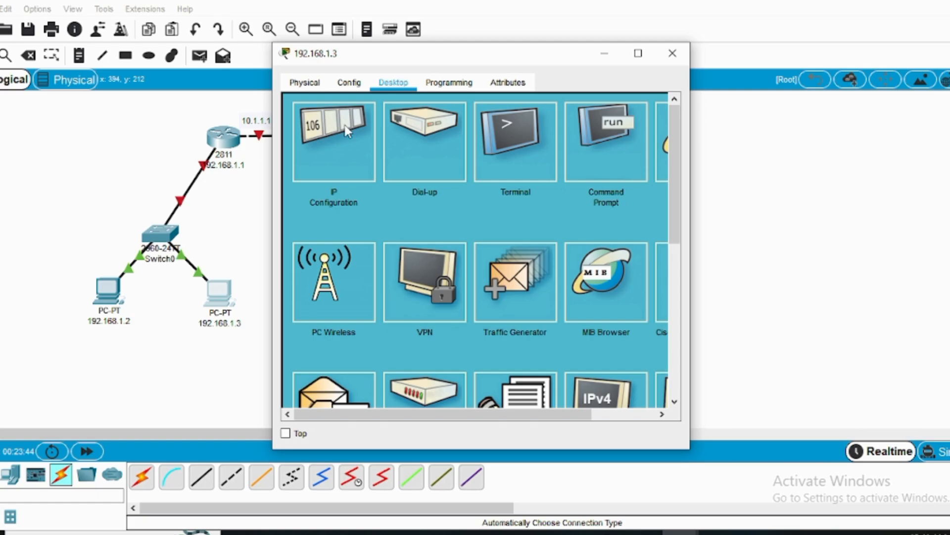
{"action": "left_click", "coordinate": [348, 132]}
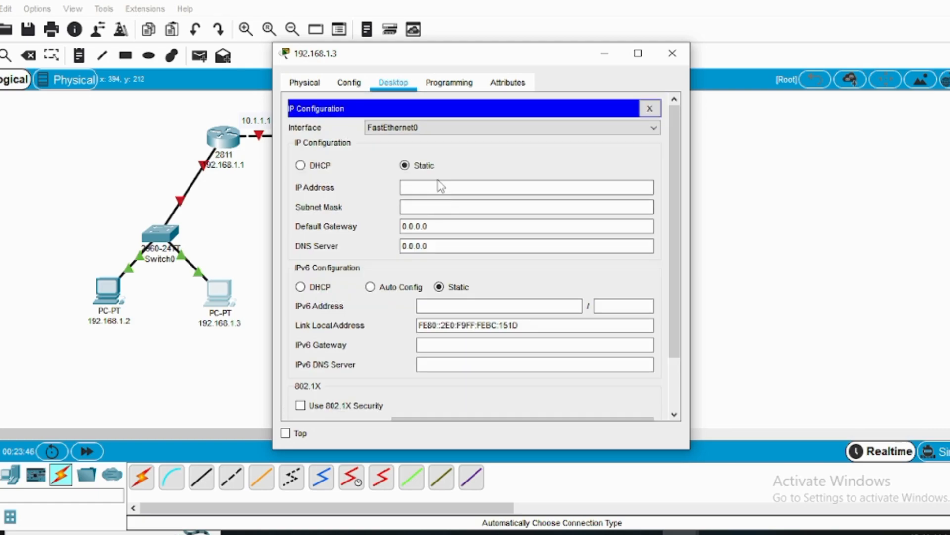
{"action": "type", "text": "192.168.1.2"}
{"action": "key", "text": "BackSpace"}
{"action": "type", "text": "3"}
{"action": "left_click", "coordinate": [417, 207]}
Step: Set the default gateway of PC 192.168.1.3 to 192.168.1.1 and close its configuration
{"action": "left_click", "coordinate": [431, 225]}
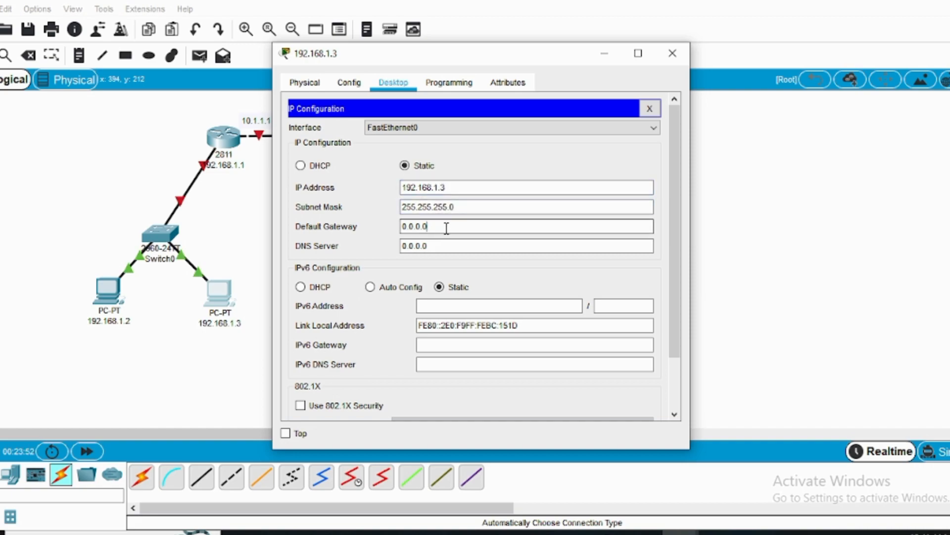
{"action": "double_click", "coordinate": [446, 228]}
{"action": "type", "text": "192.168.1.2"}
{"action": "key", "text": "BackSpace"}
{"action": "type", "text": "1"}
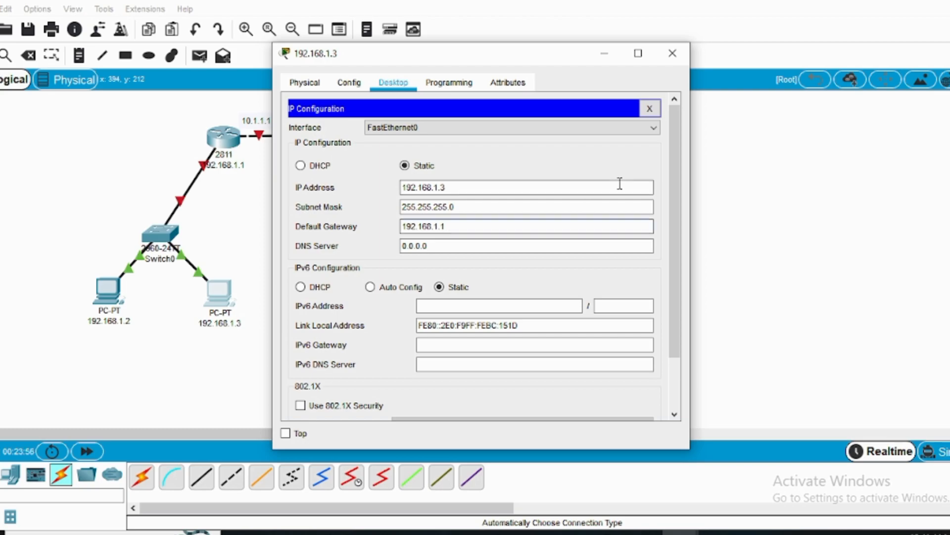
{"action": "left_click", "coordinate": [672, 54]}
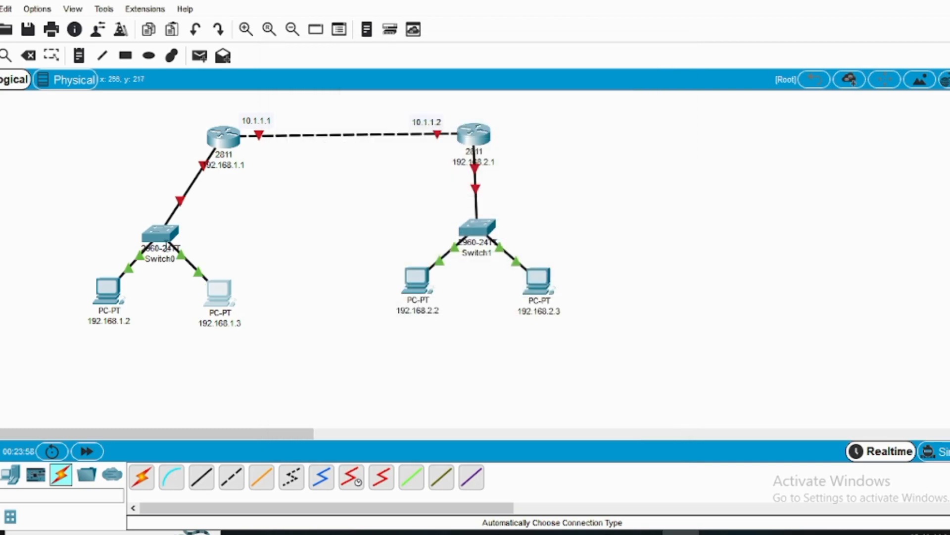
Step: Give the PC labelled 192.168.2.2 the static IP address 192.168.2.2 with subnet mask 255.255.255.0
{"action": "left_click", "coordinate": [415, 277]}
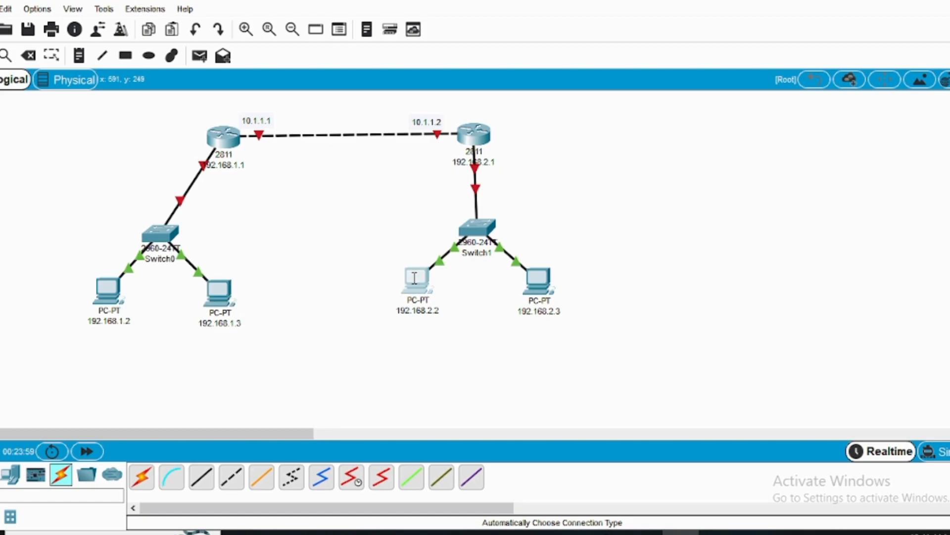
{"action": "left_click", "coordinate": [394, 83]}
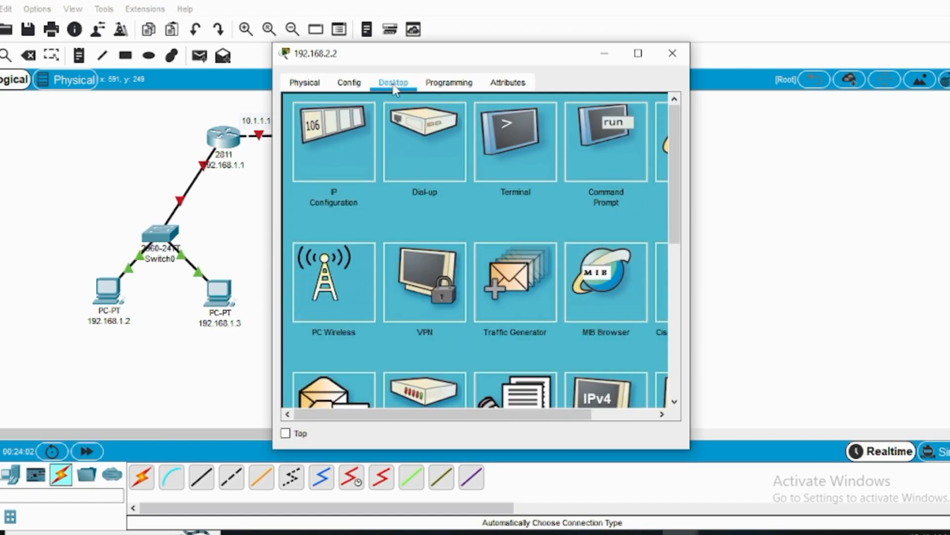
{"action": "left_click", "coordinate": [328, 153]}
{"action": "left_click", "coordinate": [444, 192]}
{"action": "type", "text": "192.168.1.2"}
{"action": "key", "text": "Left"}
{"action": "key", "text": "Left"}
{"action": "key", "text": "BackSpace"}
{"action": "type", "text": "2"}
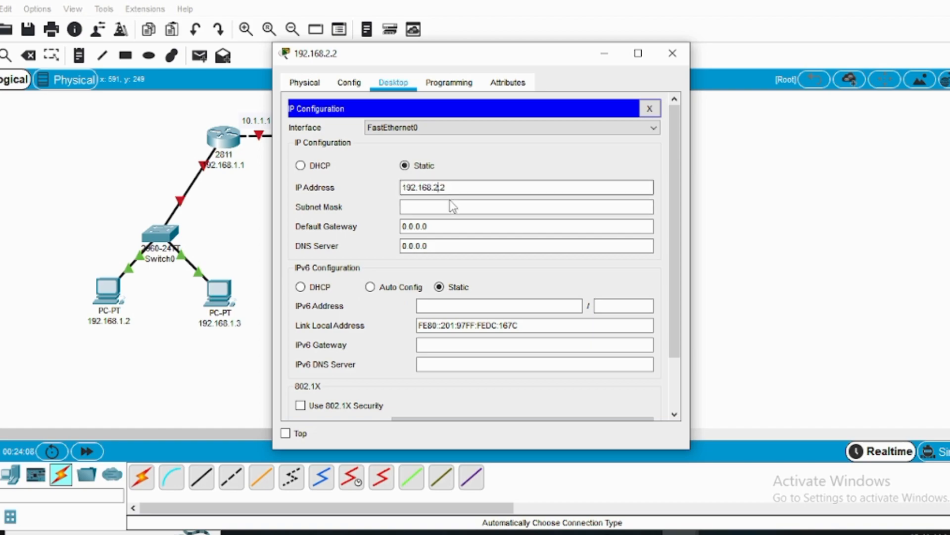
{"action": "left_click", "coordinate": [452, 205]}
Step: Set the default gateway of PC 192.168.2.2 to 192.168.2.1 and close its configuration
{"action": "left_click", "coordinate": [453, 224]}
{"action": "double_click", "coordinate": [453, 224]}
{"action": "type", "text": "192.168.1.2"}
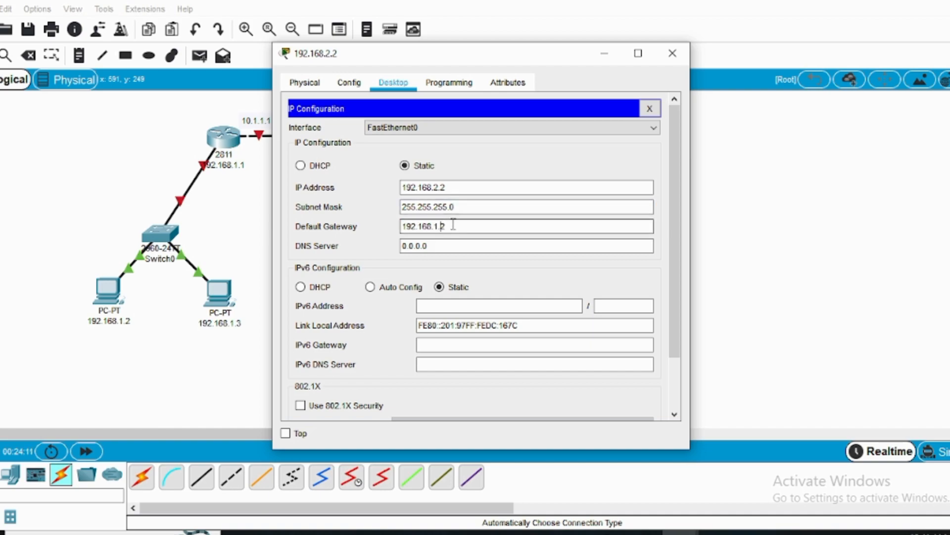
{"action": "key", "text": "BackSpace"}
{"action": "key", "text": "BackSpace"}
{"action": "type", "text": "2"}
{"action": "key", "text": "Right"}
{"action": "key", "text": "Right"}
{"action": "key", "text": "BackSpace"}
{"action": "type", "text": "1"}
{"action": "left_click", "coordinate": [685, 52]}
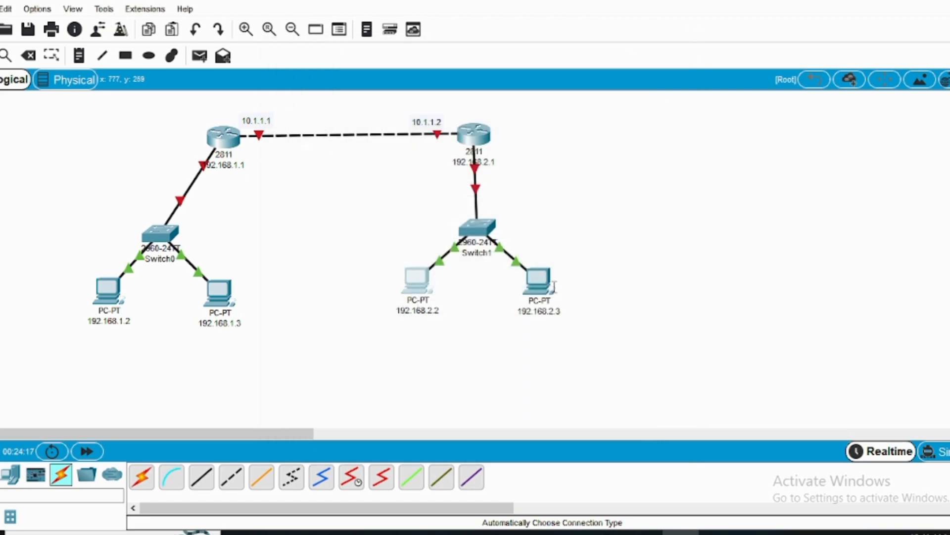
Step: Give the PC labelled 192.168.2.3 the static IP address 192.168.2.1 with subnet mask 255.255.255.0
{"action": "left_click", "coordinate": [541, 291]}
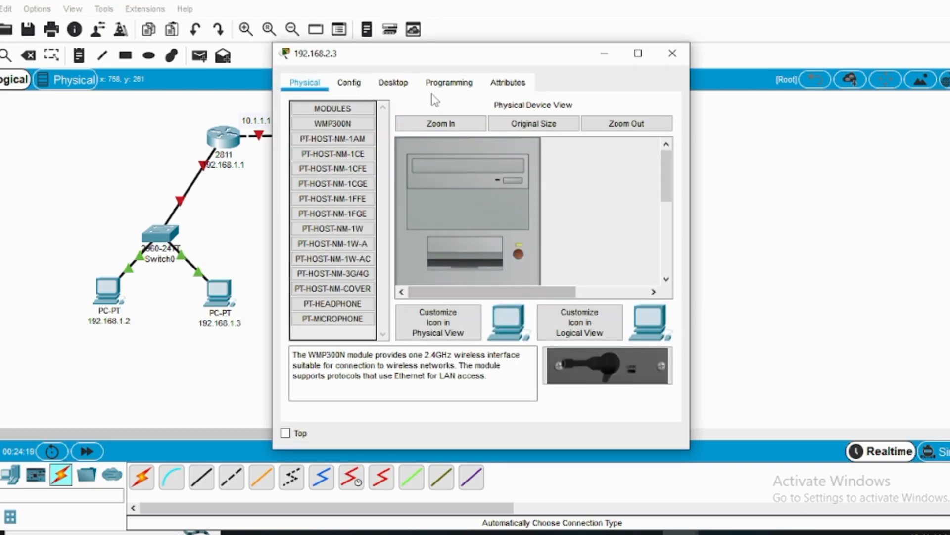
{"action": "left_click", "coordinate": [386, 83]}
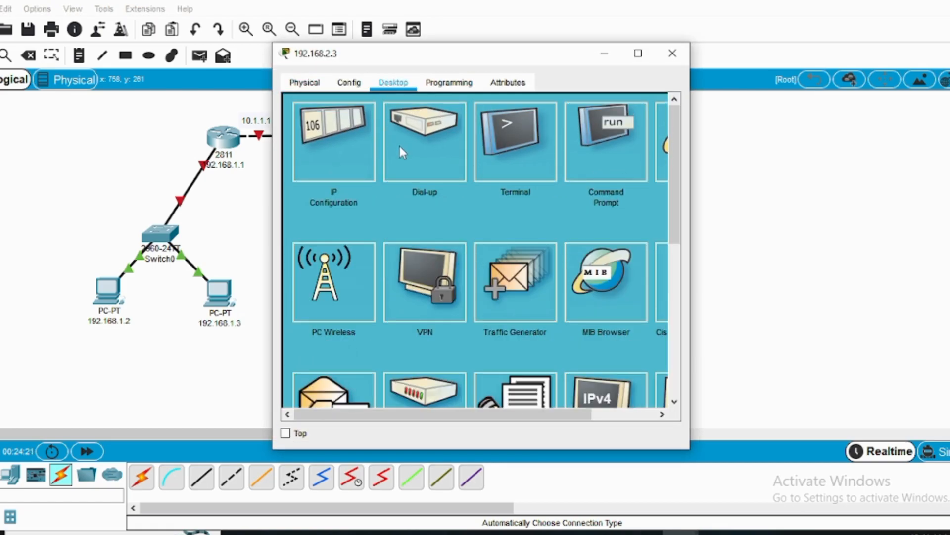
{"action": "left_click", "coordinate": [337, 146]}
{"action": "left_click", "coordinate": [437, 187]}
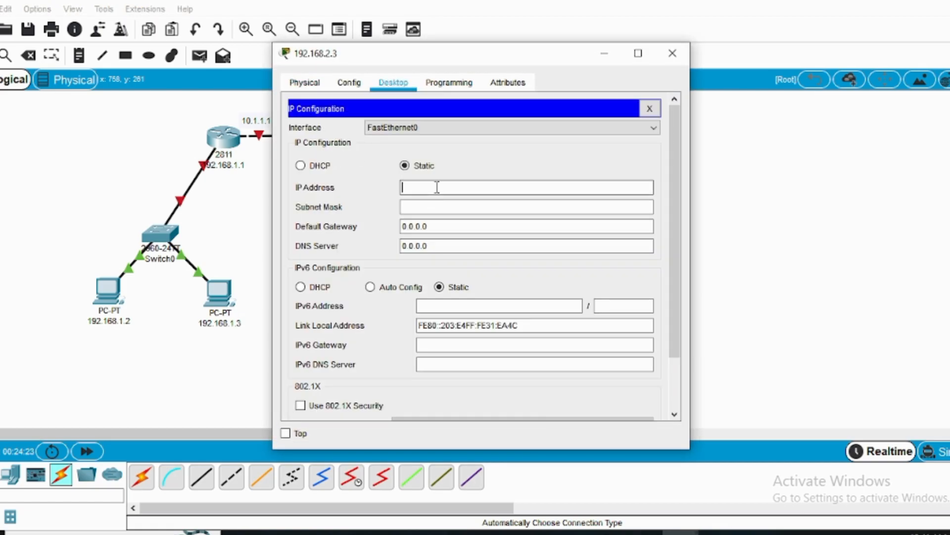
{"action": "type", "text": "192.168.1.2"}
{"action": "key", "text": "Left"}
{"action": "key", "text": "Left"}
{"action": "key", "text": "BackSpace"}
{"action": "type", "text": "2"}
{"action": "key", "text": "BackSpace"}
{"action": "type", "text": "1"}
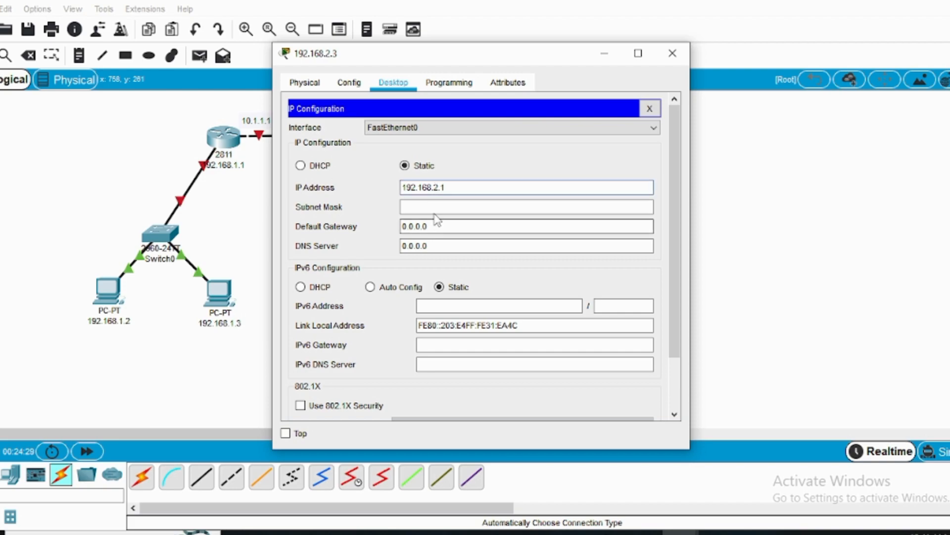
{"action": "left_click", "coordinate": [433, 203]}
Step: Set the default gateway of PC 192.168.2.3 to 192.168.2.1 and close its configuration
{"action": "left_click", "coordinate": [440, 225]}
{"action": "triple_click", "coordinate": [441, 226]}
{"action": "type", "text": "192.168.1.2"}
{"action": "left_click", "coordinate": [441, 227]}
{"action": "key", "text": "BackSpace"}
{"action": "type", "text": "2"}
{"action": "key", "text": "BackSpace"}
{"action": "type", "text": "1"}
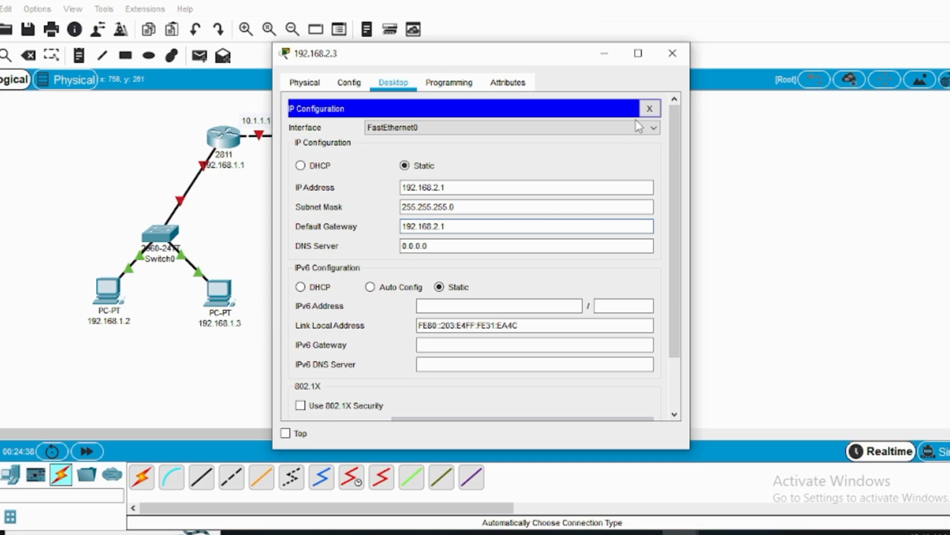
{"action": "left_click", "coordinate": [671, 53]}
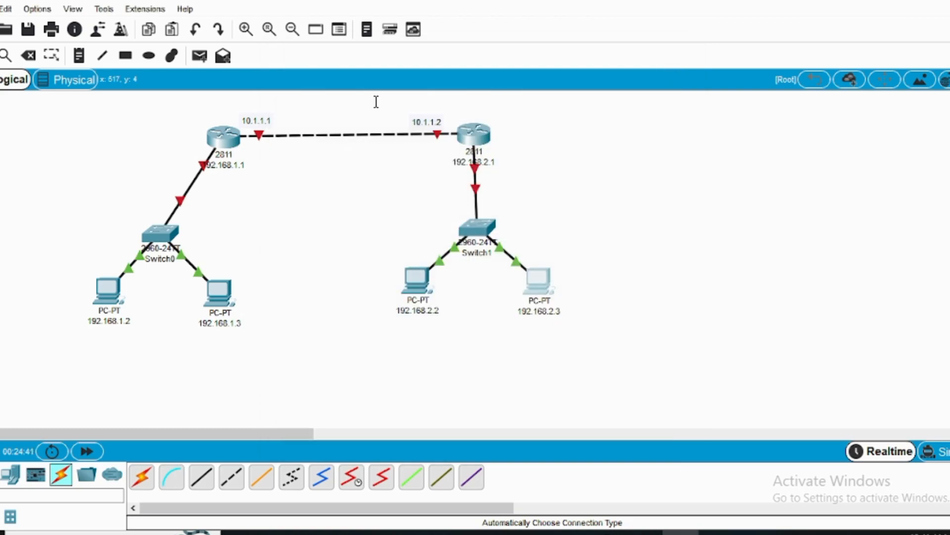
Step: Open the command line of router 192.168.1.1 and answer no to the initial configuration dialog
{"action": "left_click", "coordinate": [220, 140]}
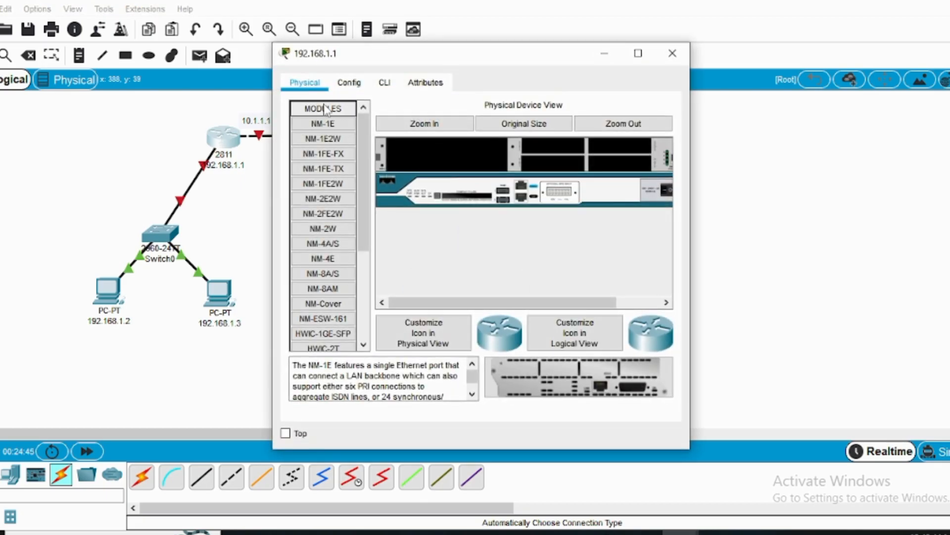
{"action": "left_click", "coordinate": [386, 84]}
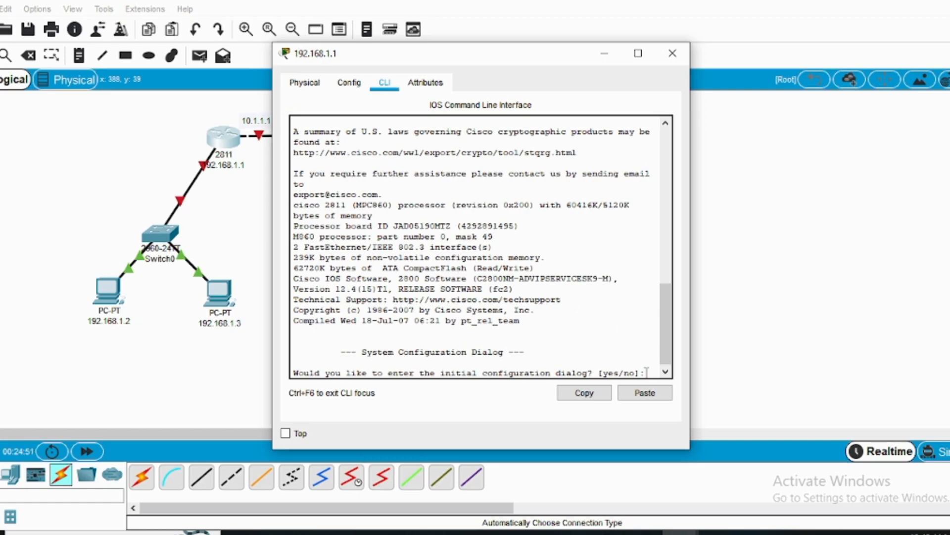
{"action": "type", "text": "no"}
{"action": "key", "text": "Return"}
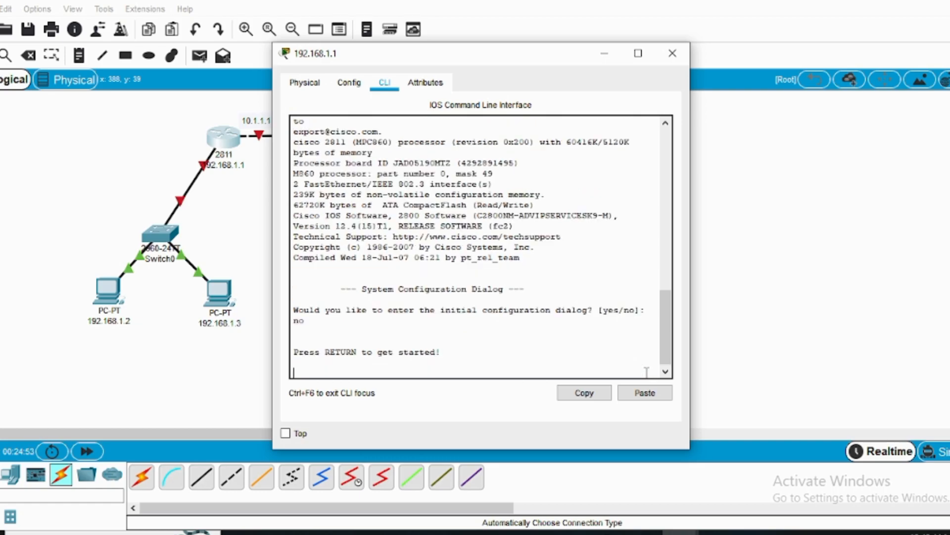
{"action": "key", "text": "Return"}
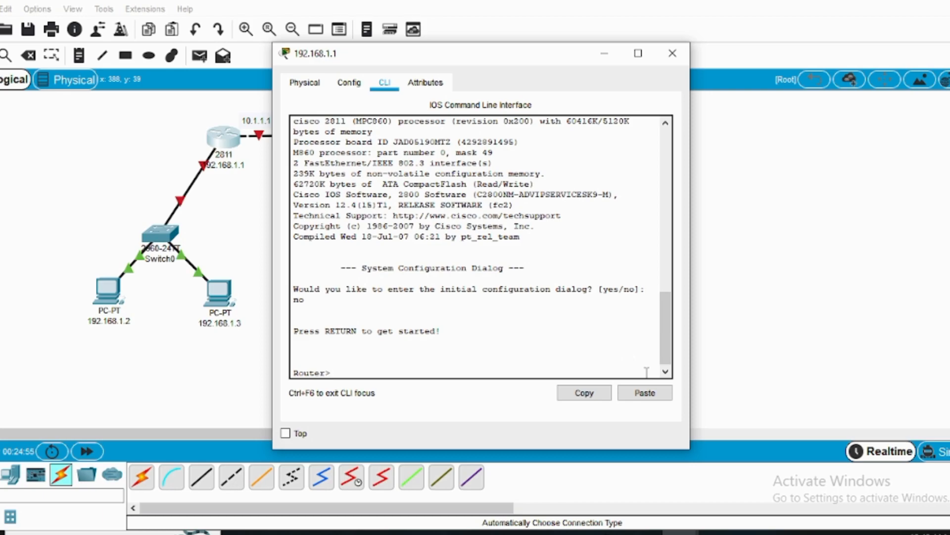
Step: Enter privileged mode with en and global configuration mode with config t on router 192.168.1.1
{"action": "type", "text": "en"}
{"action": "key", "text": "Return"}
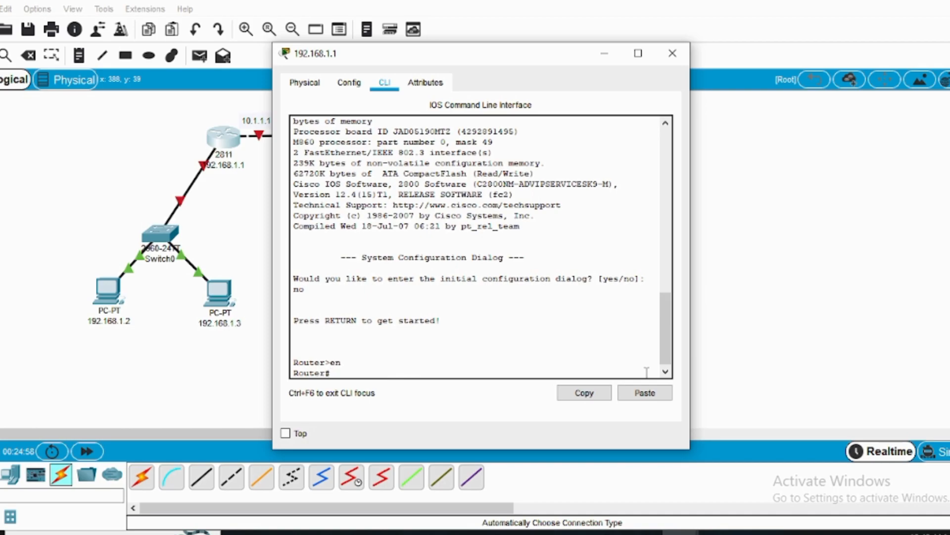
{"action": "type", "text": "config t"}
{"action": "key", "text": "Return"}
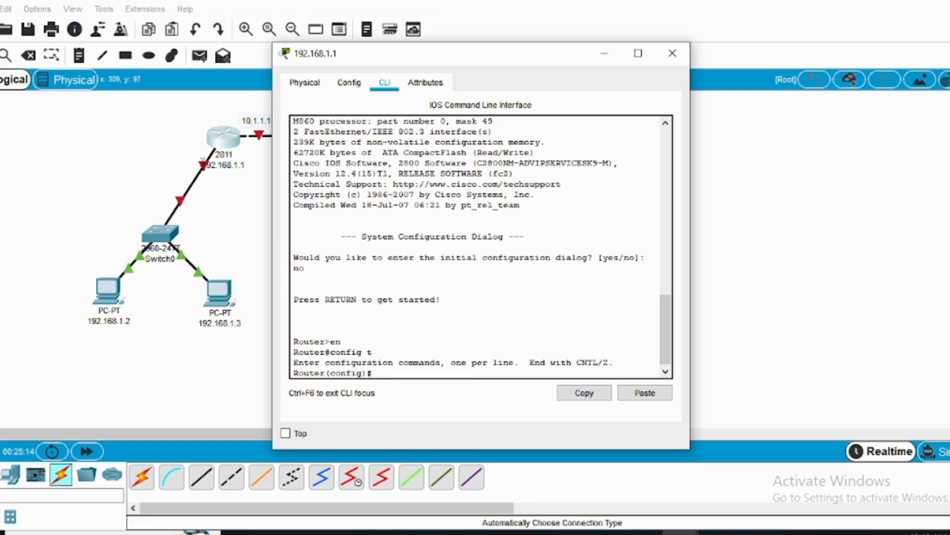
Step: Check the router port linked to Switch0 and assign interface f0/0 the IP address 192.168.1.1 with mask 255.255.255.0
{"action": "left_click", "coordinate": [270, 1]}
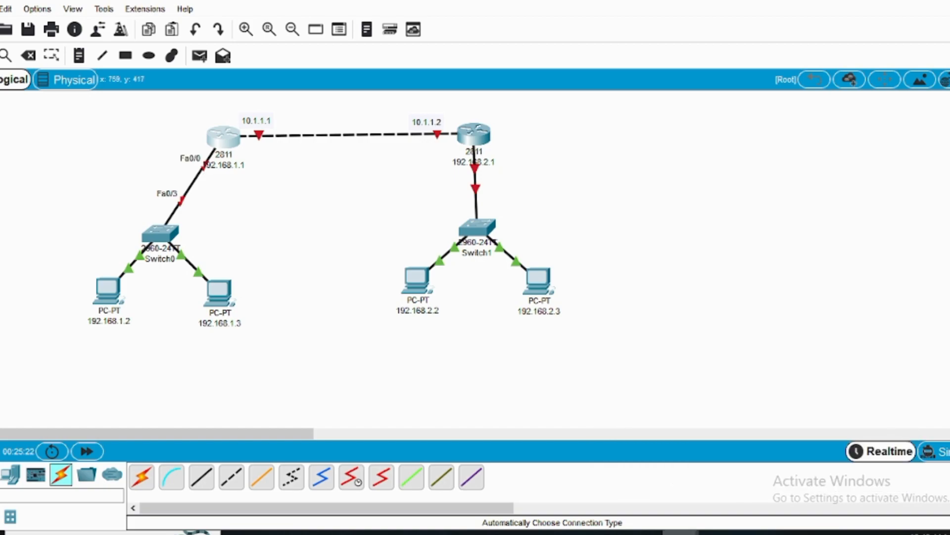
{"action": "mouse_move", "coordinate": [707, 524]}
{"action": "left_click", "coordinate": [762, 480]}
{"action": "type", "text": "int"}
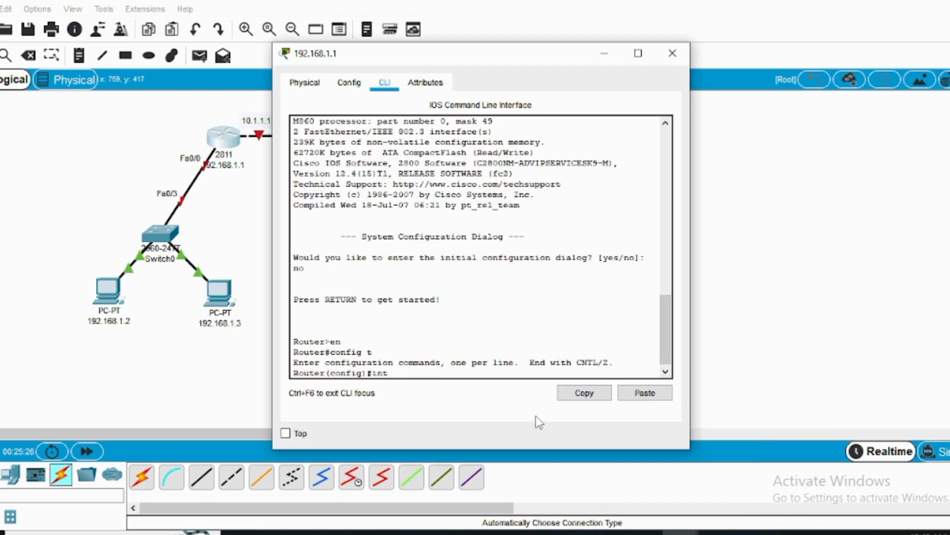
{"action": "type", "text": " f0/0"}
{"action": "key", "text": "Return"}
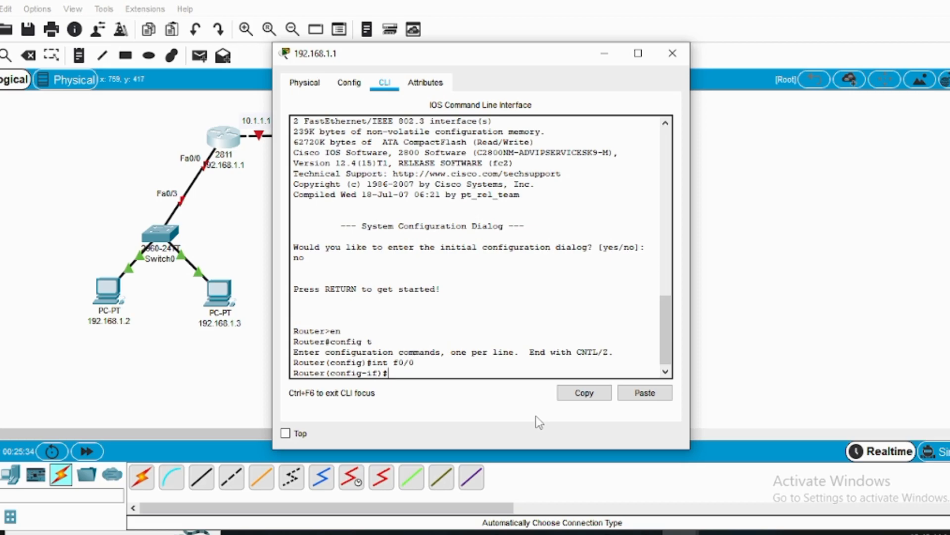
{"action": "type", "text": "ip add 192.168.1.1 255.255.2"}
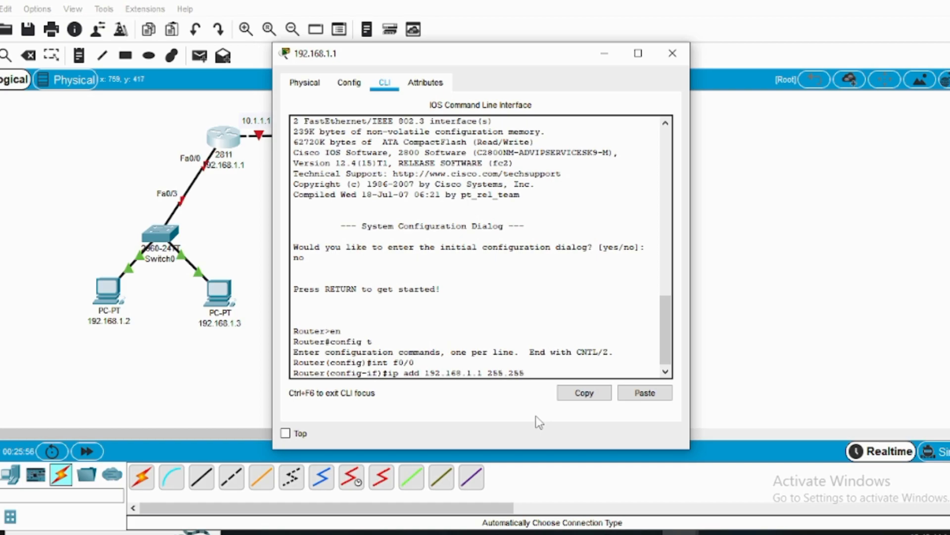
{"action": "type", "text": "55.0"}
{"action": "key", "text": "Return"}
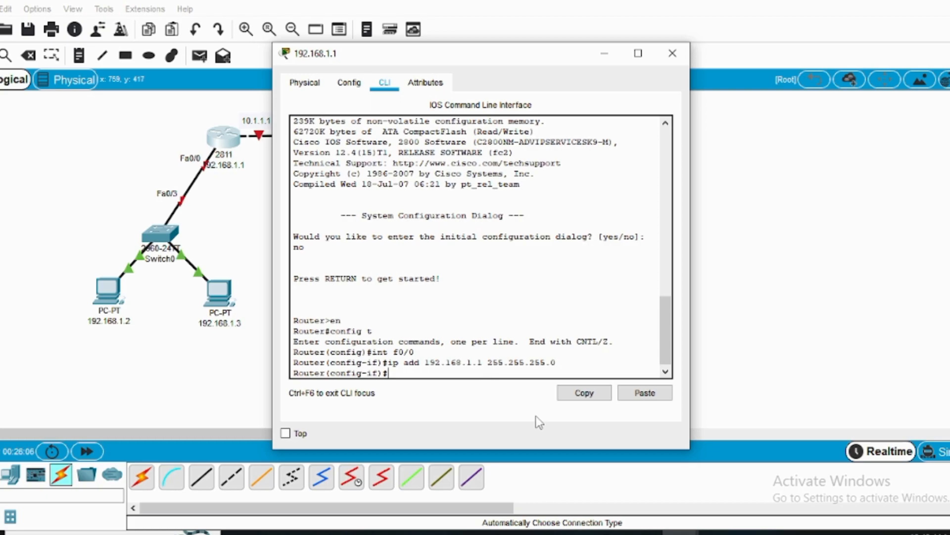
Step: Enable interface f0/0 on router 192.168.1.1 with the no sh command
{"action": "type", "text": "no sh"}
{"action": "key", "text": "Return"}
{"action": "key", "text": "Return"}
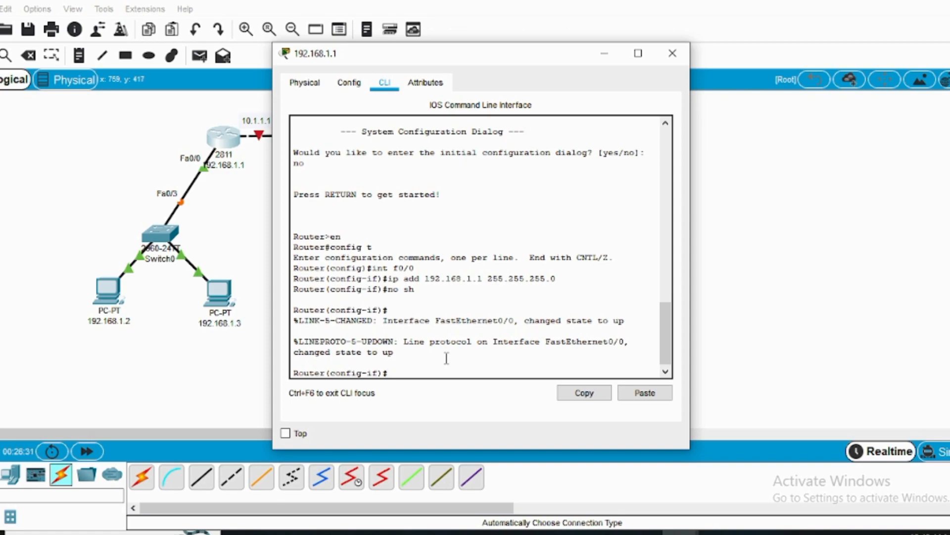
Step: Leave configuration mode with end and save the router's configuration with wr
{"action": "type", "text": "wr"}
{"action": "key", "text": "Return"}
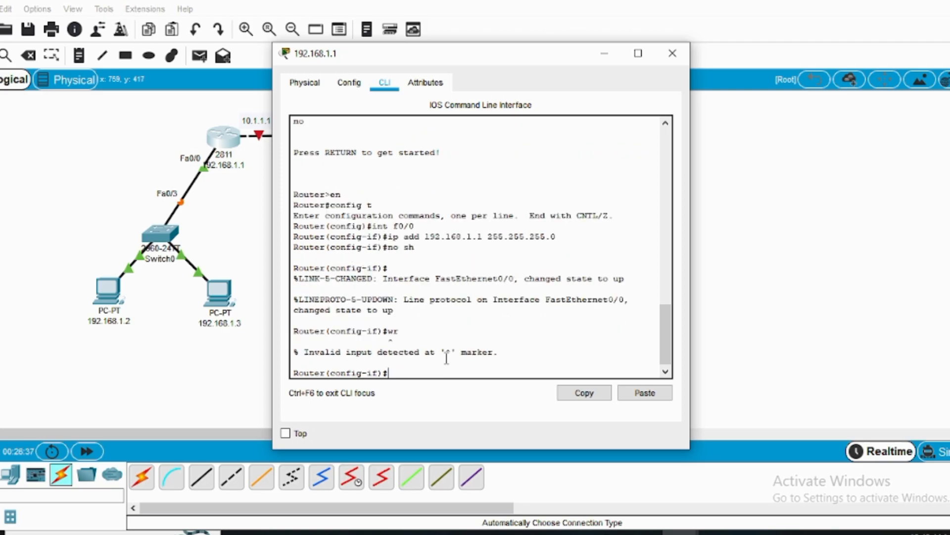
{"action": "type", "text": "end"}
{"action": "key", "text": "Return"}
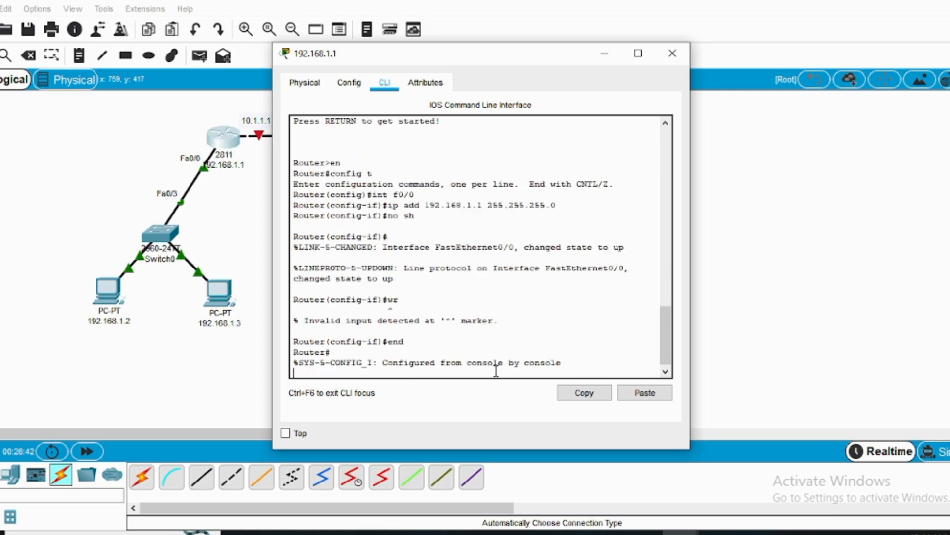
{"action": "key", "text": "Return"}
{"action": "type", "text": "wr"}
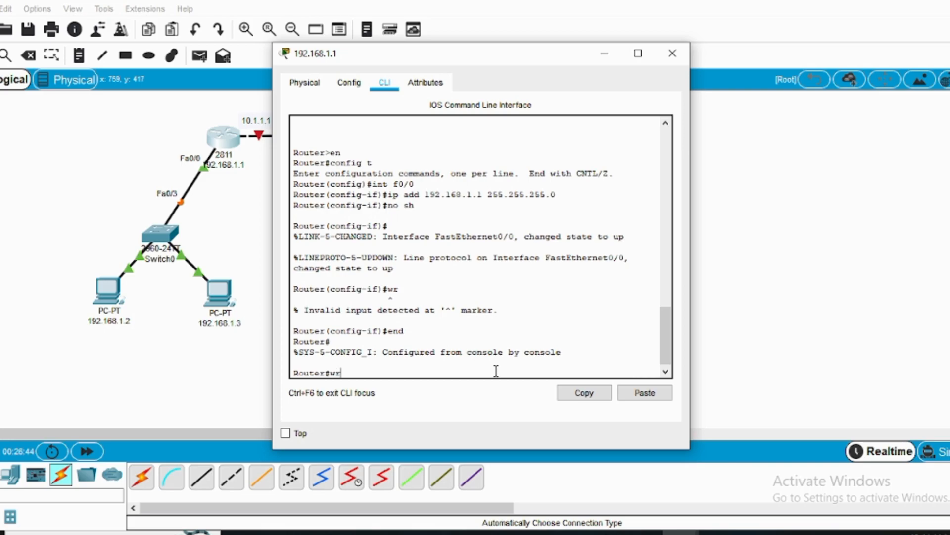
{"action": "key", "text": "Return"}
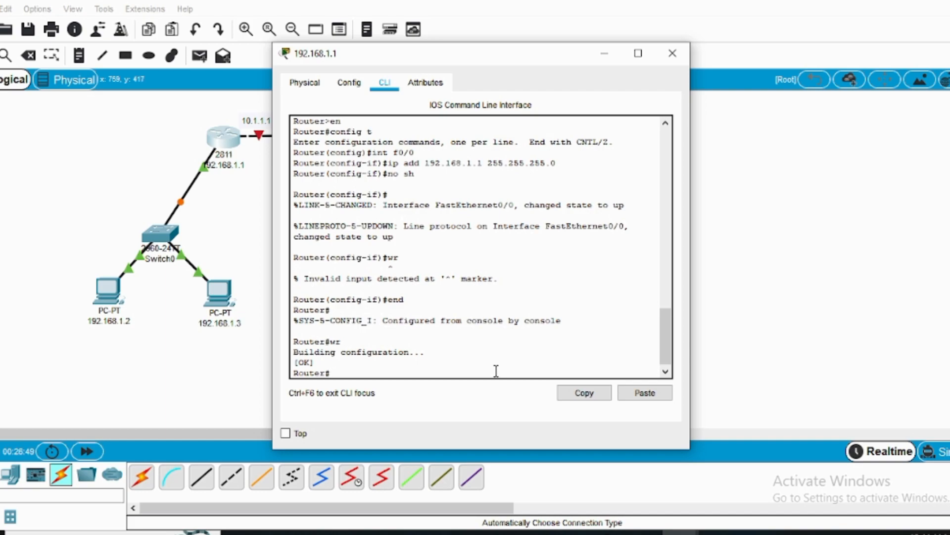
Step: List the router's interfaces with sh ip int bri and check which ports the link between the two routers uses
{"action": "type", "text": "sh ip int bri"}
{"action": "key", "text": "Return"}
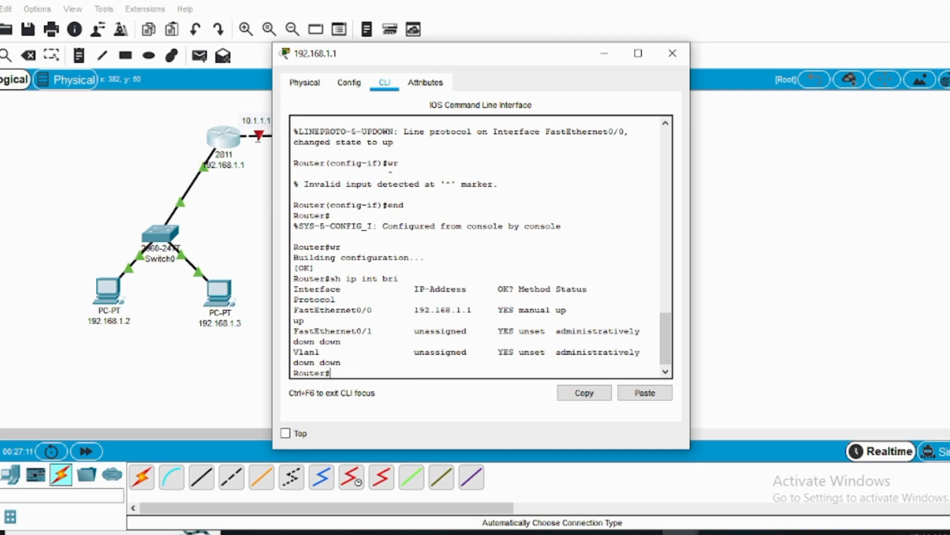
{"action": "left_click", "coordinate": [262, 141]}
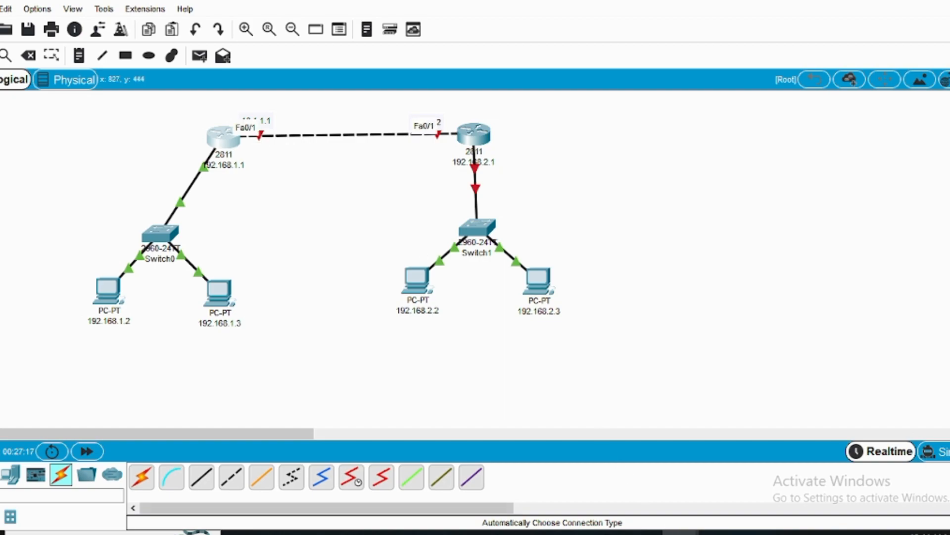
{"action": "mouse_move", "coordinate": [712, 532]}
{"action": "left_click", "coordinate": [745, 512]}
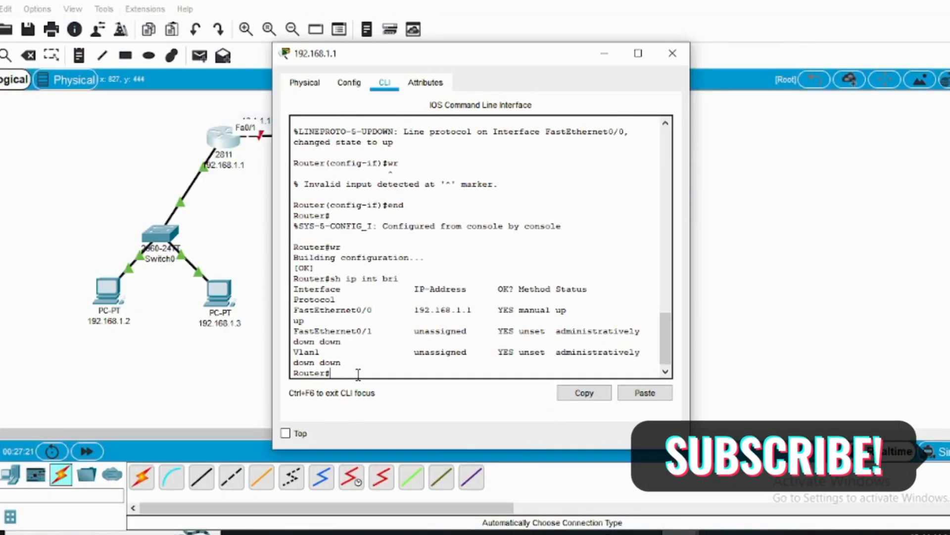
Step: Return to global configuration mode with config t and select interface f0/1 of router 192.168.1.1
{"action": "type", "text": "c"}
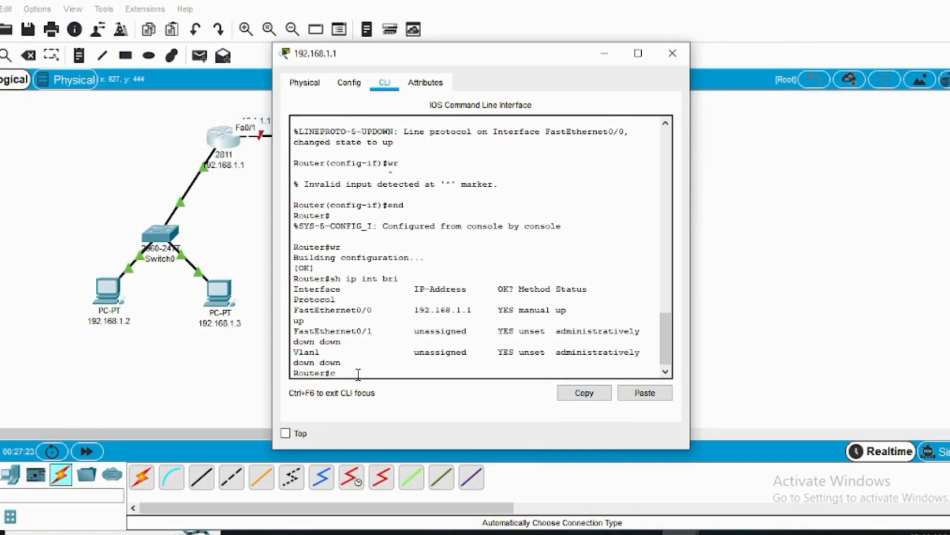
{"action": "type", "text": "onfig t"}
{"action": "key", "text": "Return"}
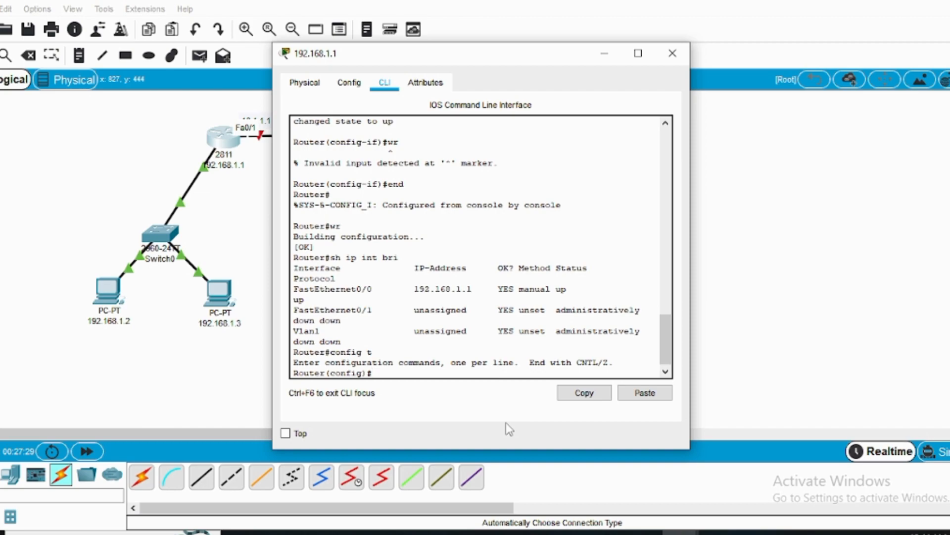
{"action": "type", "text": "int"}
{"action": "type", "text": " f0/o"}
{"action": "type", "text": "1"}
{"action": "key", "text": "Return"}
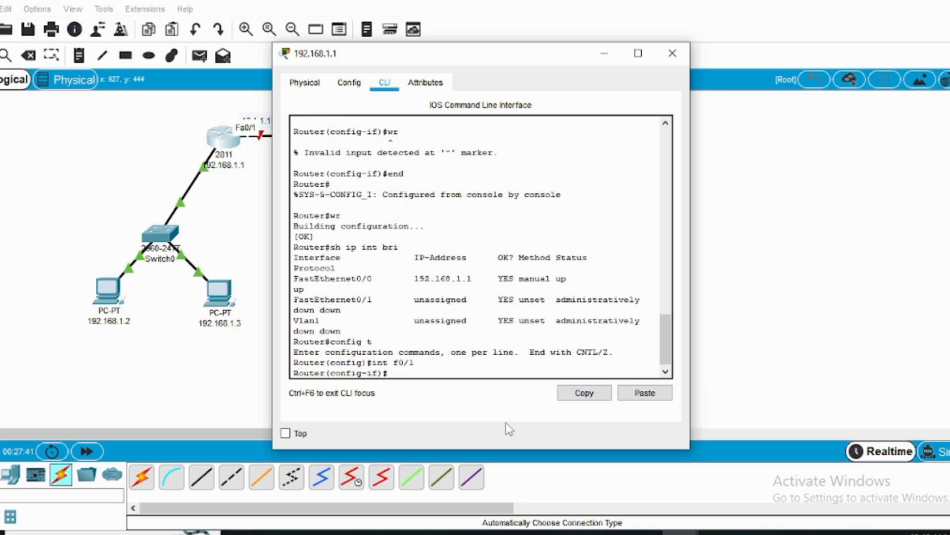
{"action": "left_click_drag", "start_coordinate": [456, 55], "coordinate": [601, 85]}
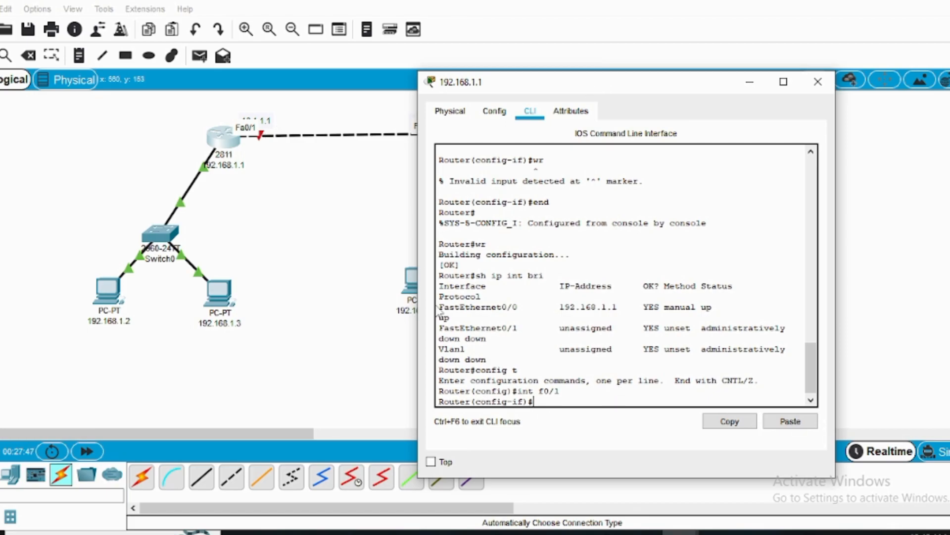
{"action": "type", "text": "10.1.1.1"}
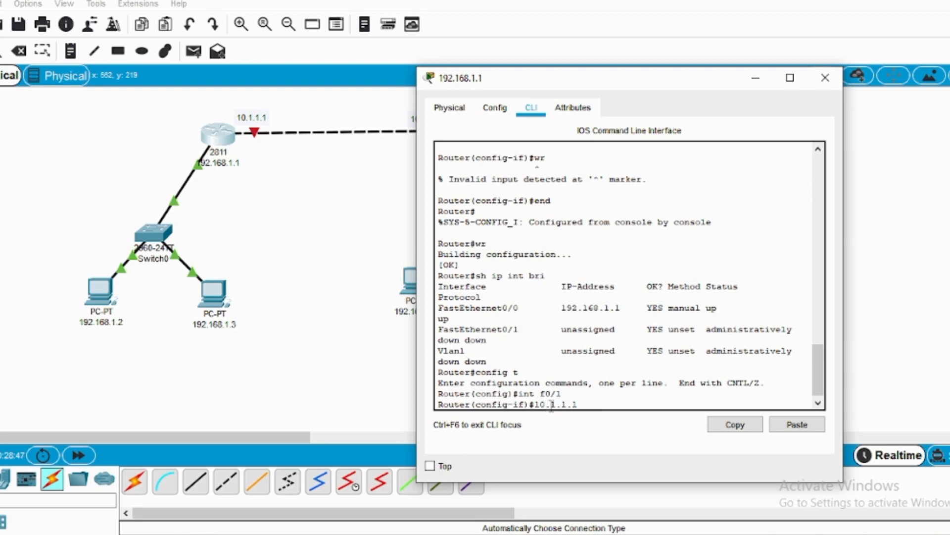
{"action": "type", "text": "255.0.0.0"}
{"action": "key", "text": "BackSpace"}
{"action": "key", "text": "BackSpace"}
{"action": "key", "text": "BackSpace"}
{"action": "key", "text": "BackSpace"}
{"action": "key", "text": "BackSpace"}
{"action": "key", "text": "BackSpace"}
{"action": "key", "text": "BackSpace"}
{"action": "key", "text": "BackSpace"}
{"action": "key", "text": "BackSpace"}
{"action": "key", "text": "BackSpace"}
{"action": "key", "text": "BackSpace"}
{"action": "key", "text": "BackSpace"}
{"action": "key", "text": "BackSpace"}
{"action": "key", "text": "BackSpace"}
{"action": "key", "text": "BackSpace"}
{"action": "key", "text": "BackSpace"}
{"action": "key", "text": "BackSpace"}
{"action": "key", "text": "BackSpace"}
Step: Assign interface f0/1 the IP address 10.1.1.1 with subnet mask 255.0.0.0 using the ip add command
{"action": "type", "text": "ip add 10.1.1.1 255.0."}
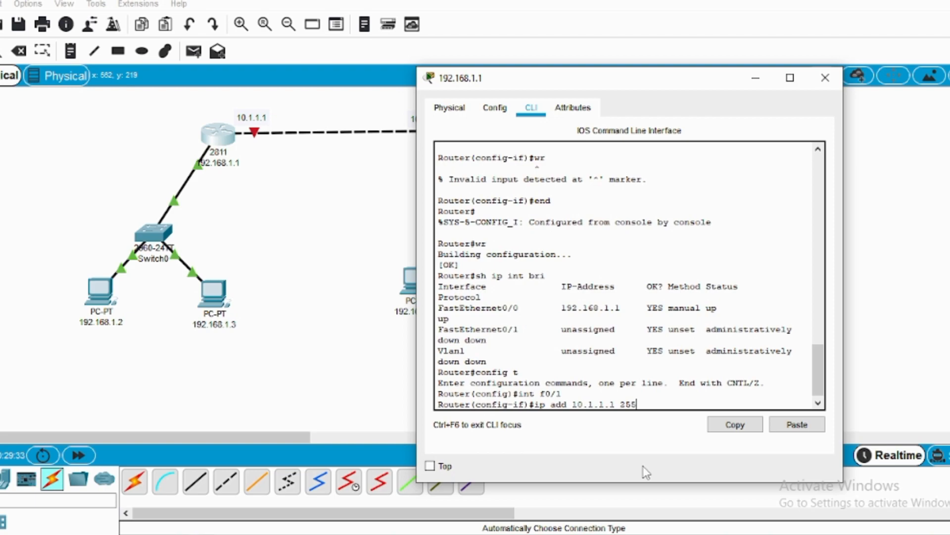
{"action": "type", "text": "0.0"}
{"action": "key", "text": "Return"}
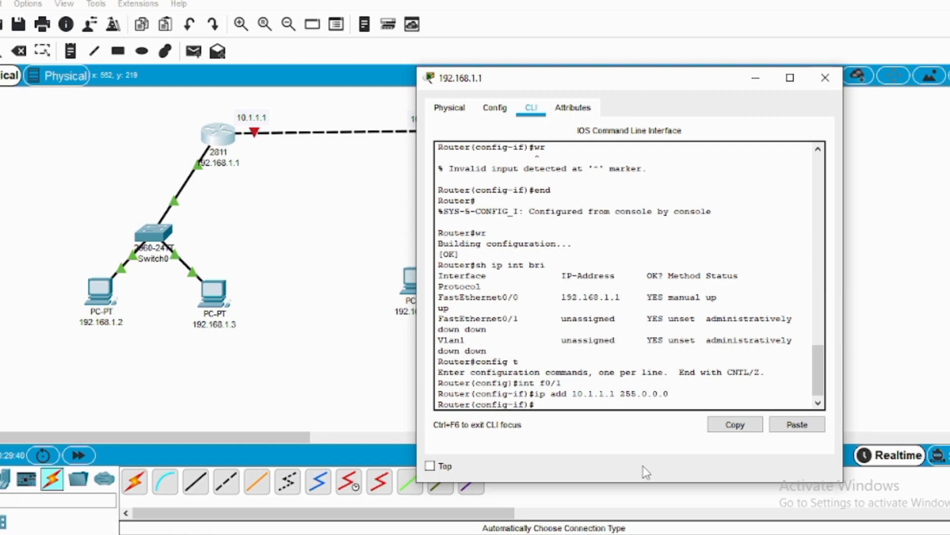
Step: End the f0/1 interface configuration and save the router's configuration with wr
{"action": "type", "text": "end"}
{"action": "key", "text": "Return"}
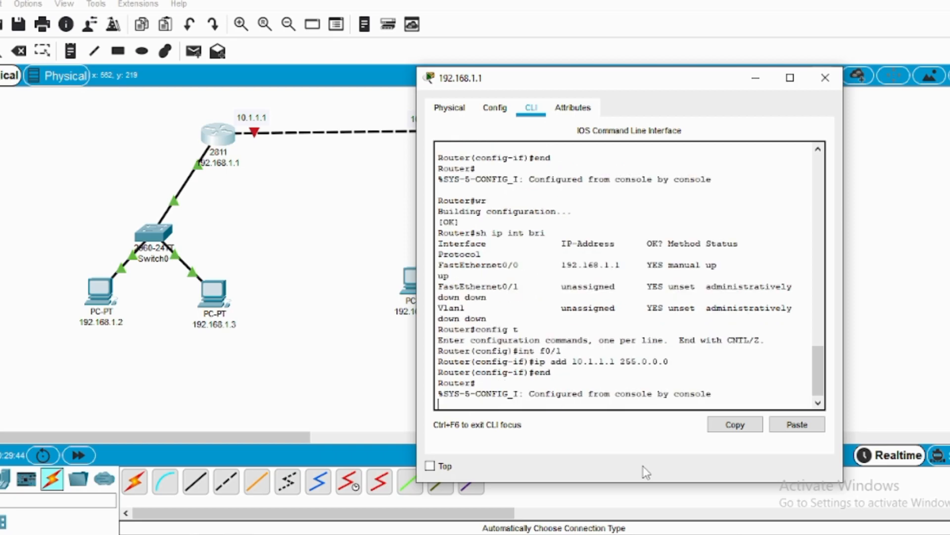
{"action": "key", "text": "Return"}
{"action": "type", "text": "wr"}
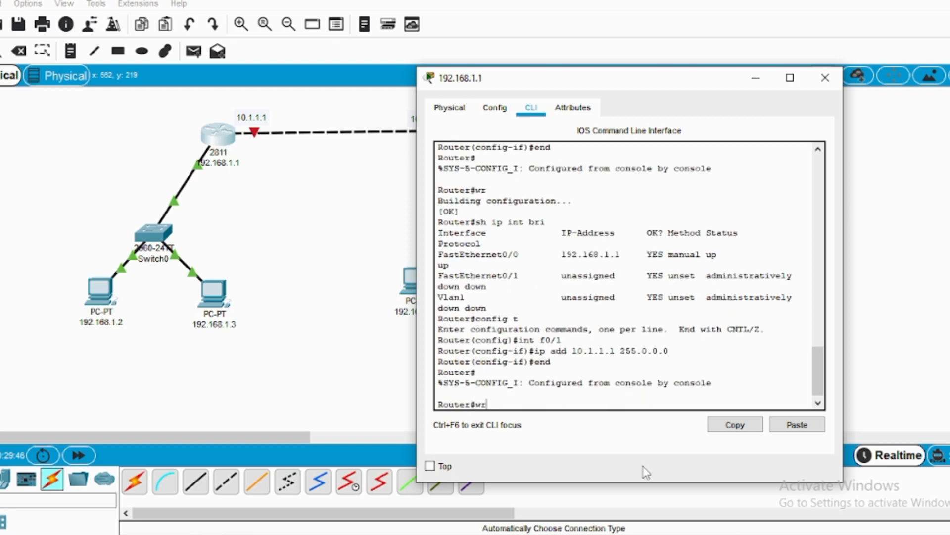
{"action": "key", "text": "BackSpace"}
{"action": "type", "text": "n"}
{"action": "type", "text": "o"}
{"action": "key", "text": "BackSpace"}
{"action": "key", "text": "BackSpace"}
{"action": "key", "text": "BackSpace"}
{"action": "type", "text": "wr"}
{"action": "key", "text": "Return"}
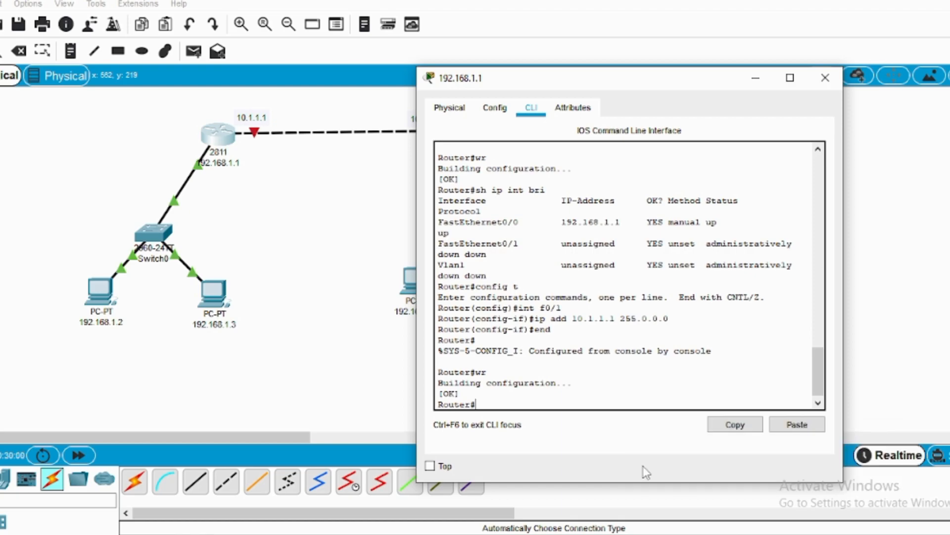
Step: List the interfaces of router 192.168.1.1 with sh ip int bri to check their addresses, and close its window
{"action": "type", "text": "sh ip int bri"}
{"action": "key", "text": "Return"}
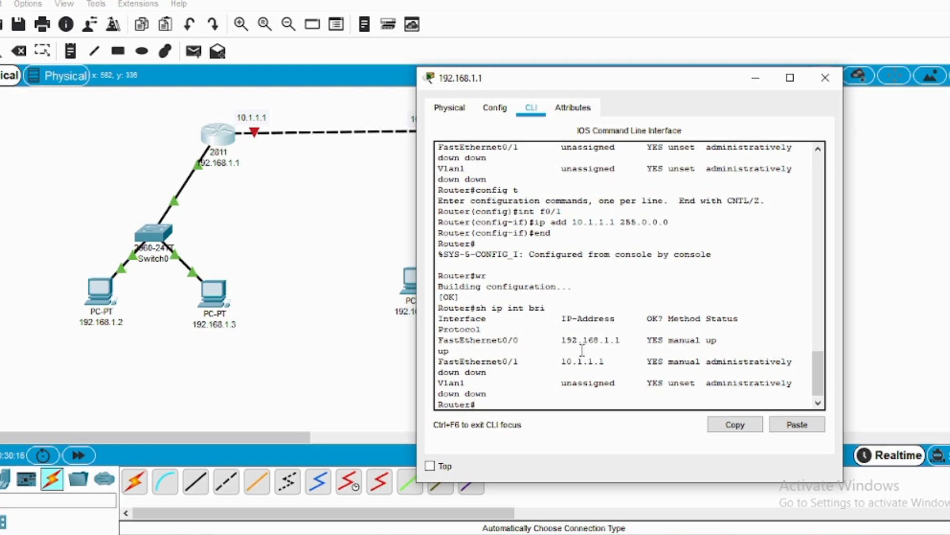
{"action": "left_click", "coordinate": [825, 78]}
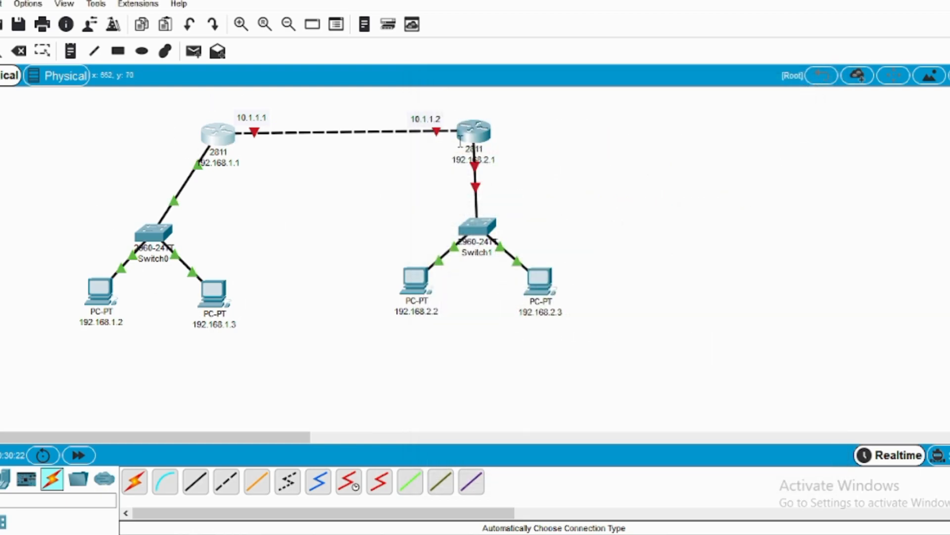
Step: Open the command line of router 192.168.2.1 and answer no to the initial configuration dialog
{"action": "left_click", "coordinate": [475, 131]}
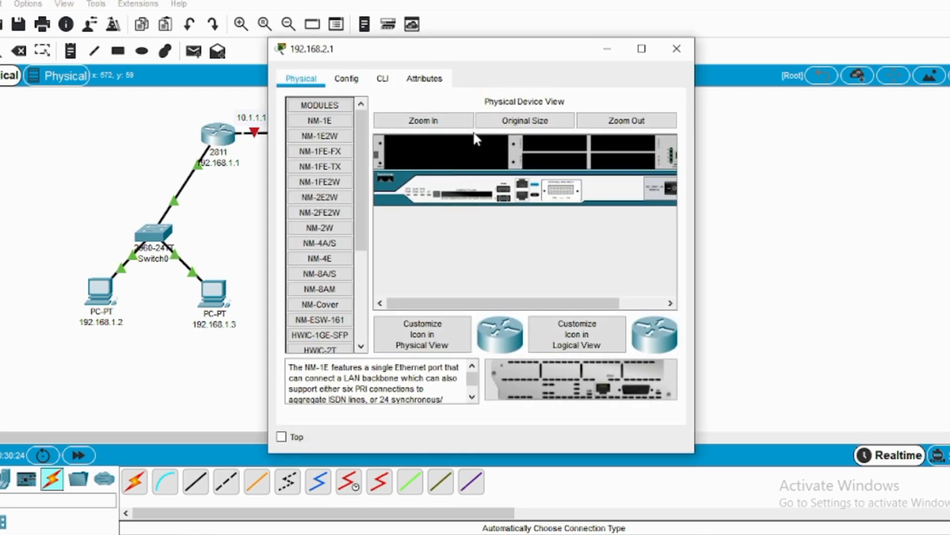
{"action": "left_click", "coordinate": [382, 79]}
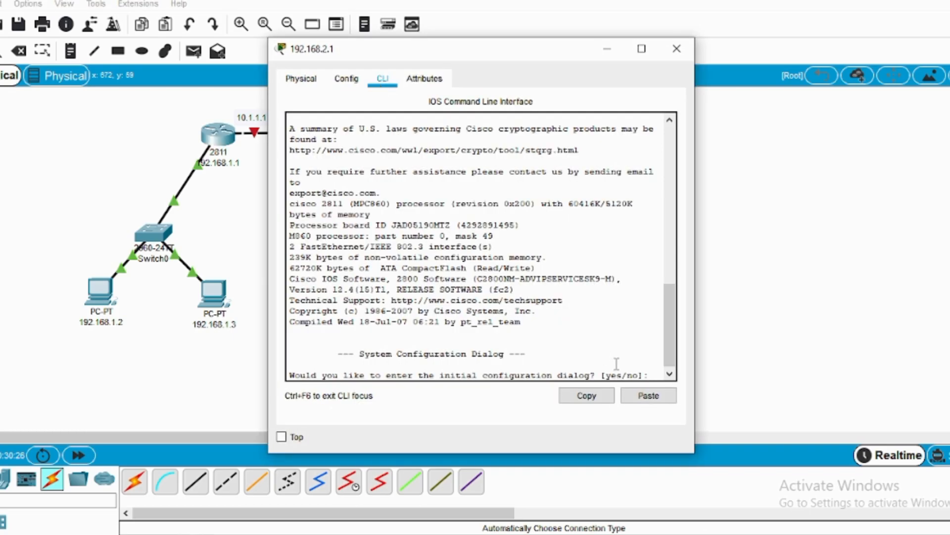
{"action": "type", "text": "no"}
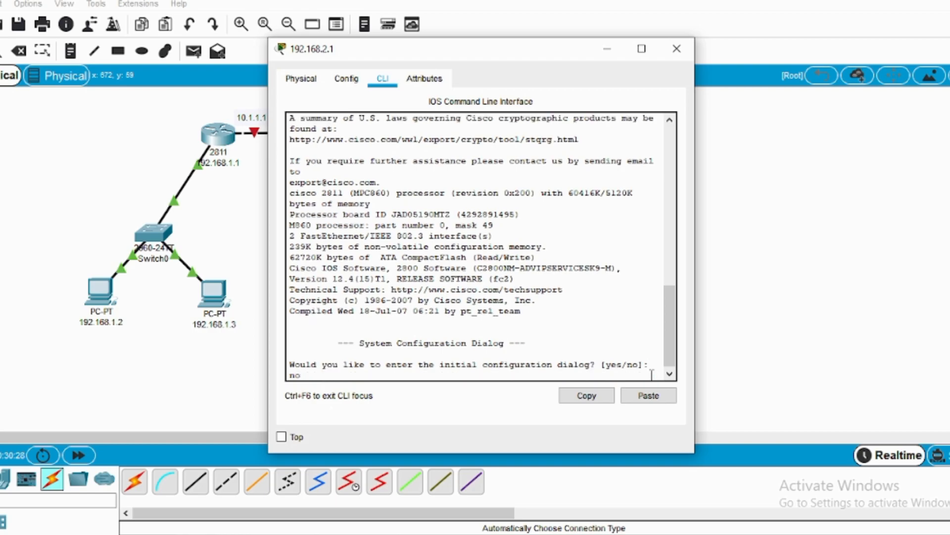
{"action": "key", "text": "Return"}
{"action": "key", "text": "Return"}
Step: Enter privileged mode with en and global configuration mode with config t on router 192.168.2.1
{"action": "type", "text": "en"}
{"action": "key", "text": "Return"}
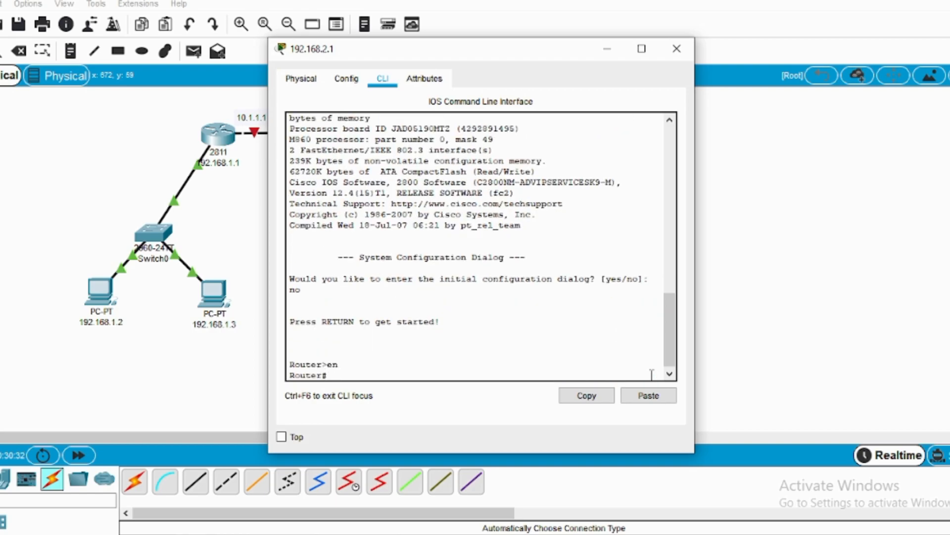
{"action": "type", "text": "config t"}
{"action": "key", "text": "Return"}
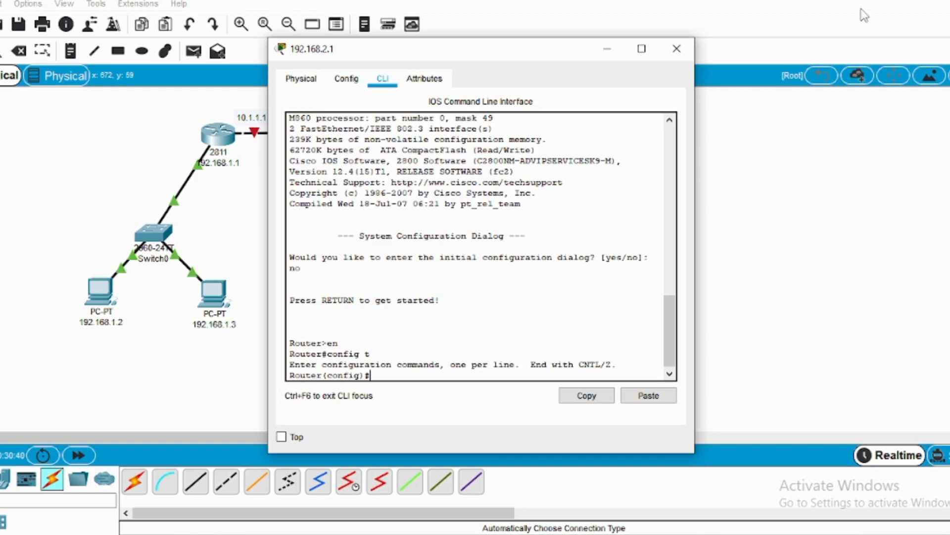
Step: Check the port linking router 192.168.2.1 to its switch in the topology and select interface f0/0
{"action": "left_click", "coordinate": [776, 94]}
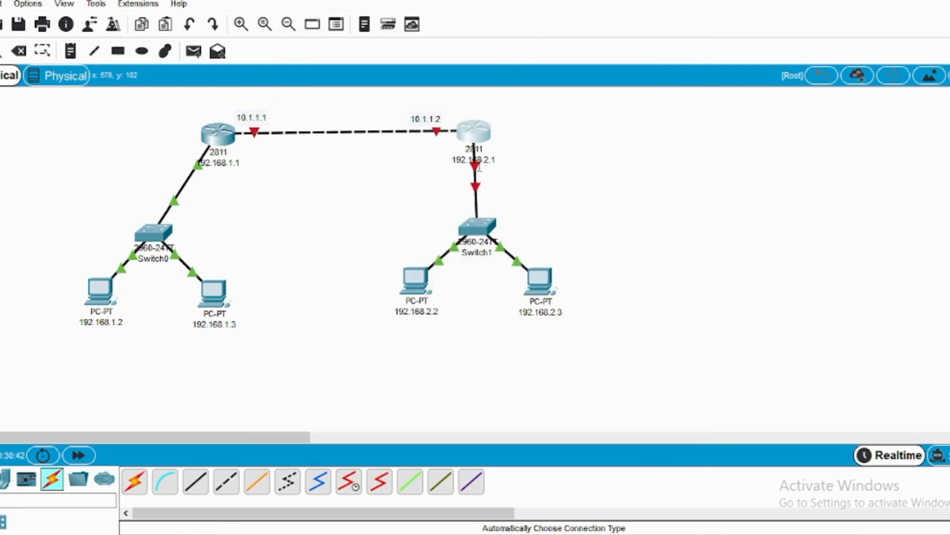
{"action": "mouse_move", "coordinate": [477, 165]}
{"action": "left_click", "coordinate": [756, 501]}
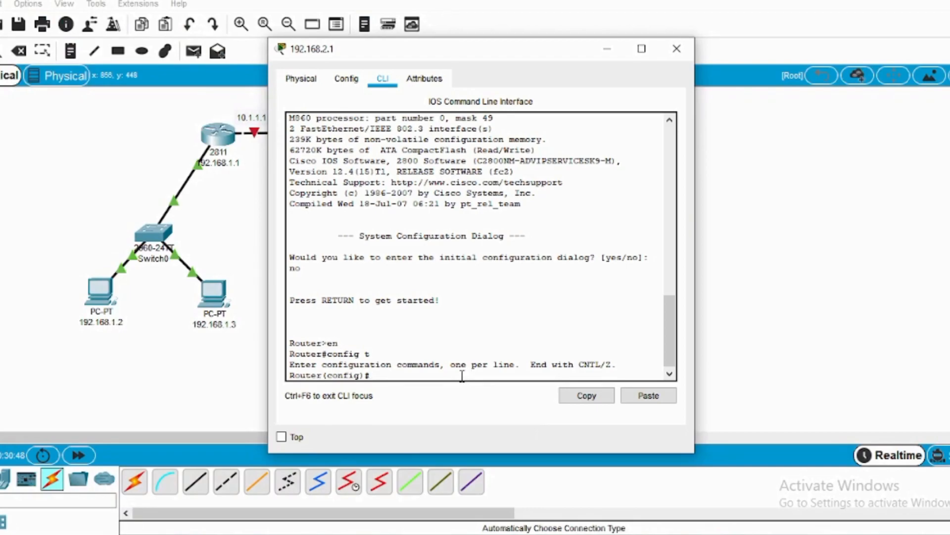
{"action": "type", "text": "int f0/0"}
{"action": "key", "text": "Return"}
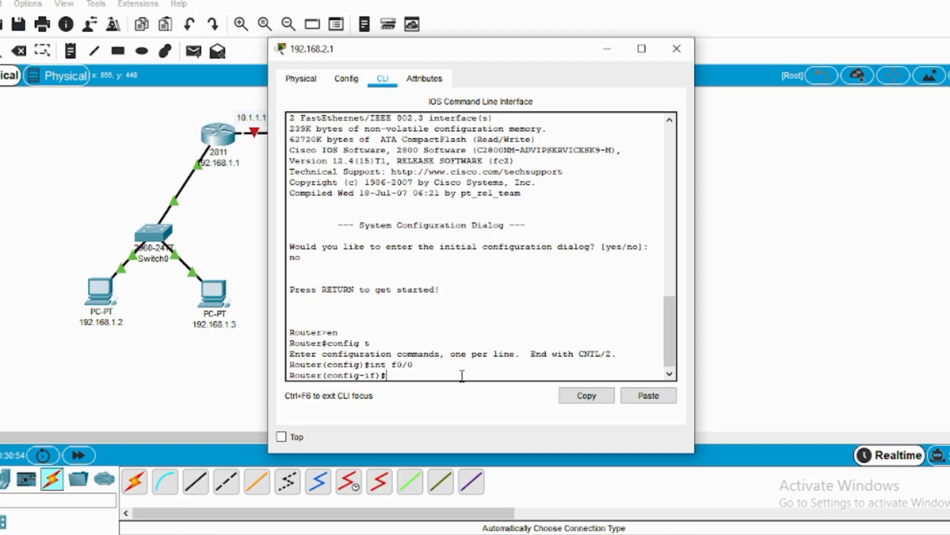
Step: Assign interface f0/0 the IP address 192.168.2.1 with subnet mask 255.255.255.0 and enable it with no sh
{"action": "type", "text": "ip add 192.168.2.1 255.255.255"}
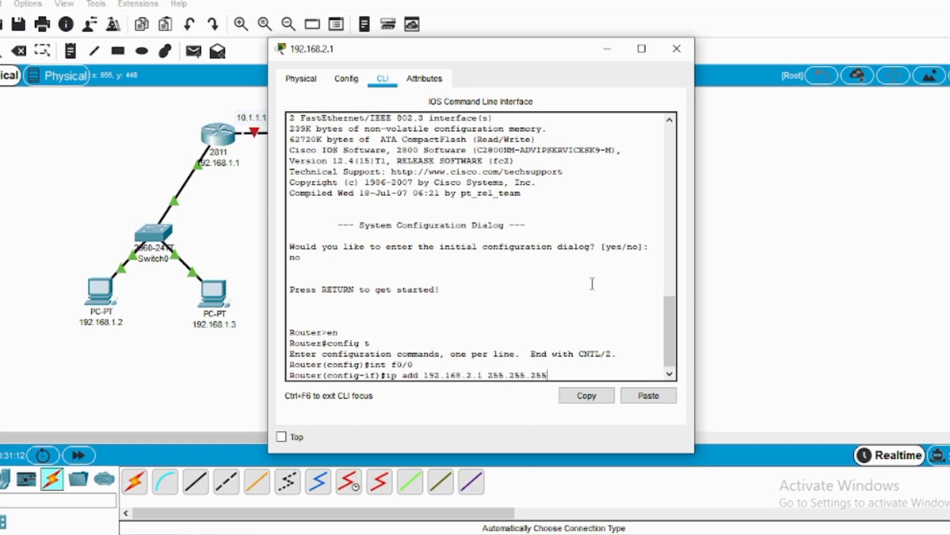
{"action": "type", "text": ".0"}
{"action": "key", "text": "Return"}
{"action": "type", "text": "no sh"}
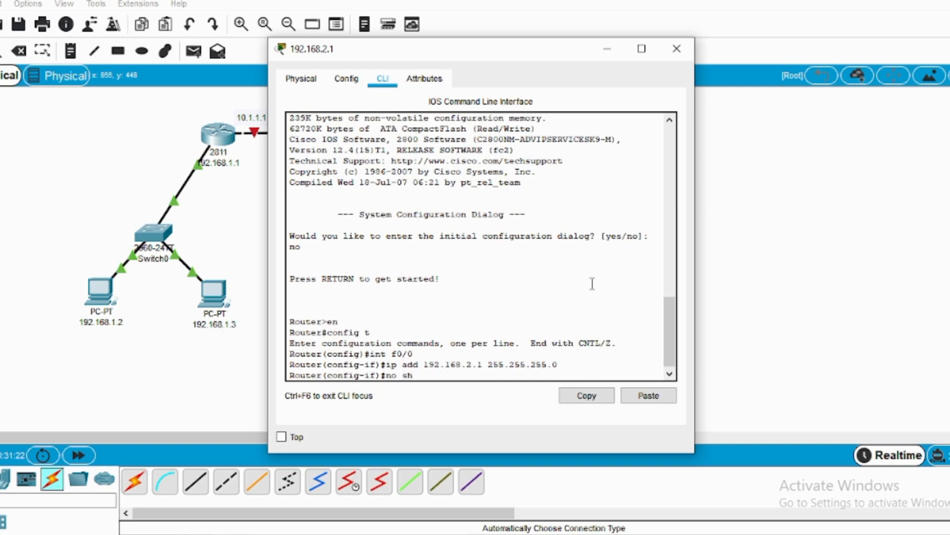
{"action": "key", "text": "Return"}
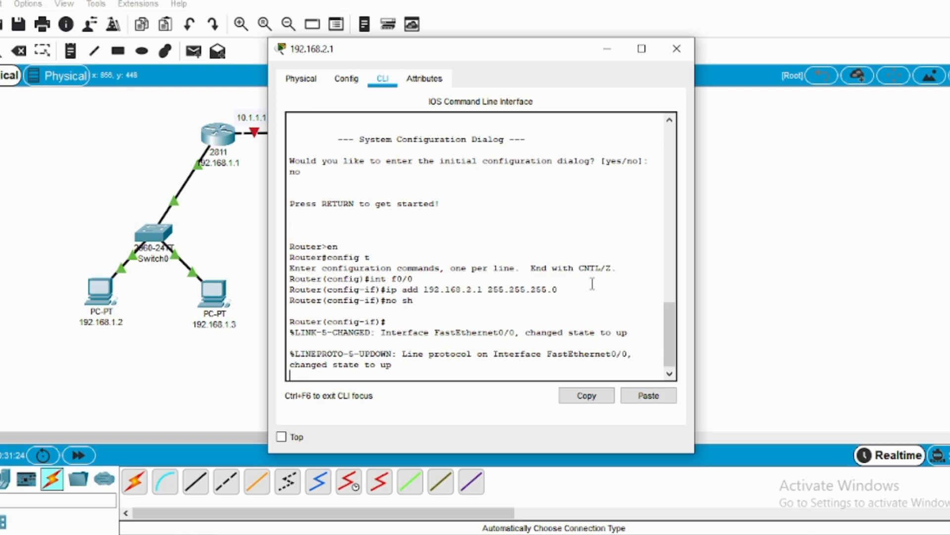
Step: End the f0/0 interface configuration and save the configuration of router 192.168.2.1 with wr
{"action": "key", "text": "Return"}
{"action": "type", "text": "end"}
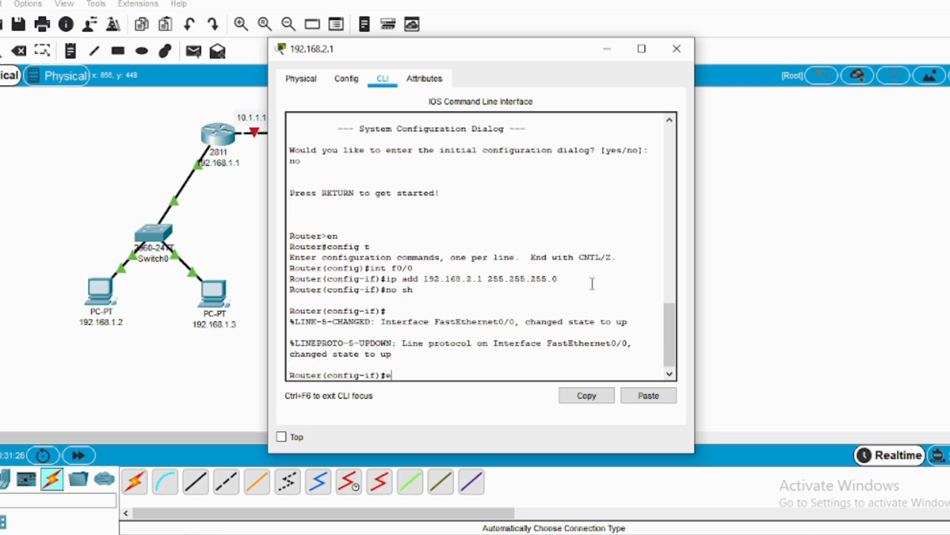
{"action": "key", "text": "Return"}
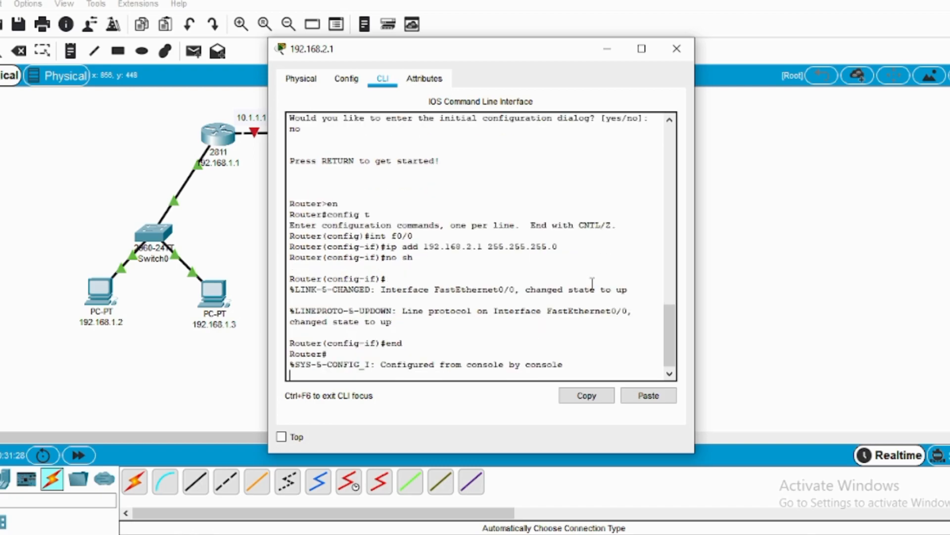
{"action": "key", "text": "Return"}
{"action": "type", "text": "wr"}
{"action": "key", "text": "Return"}
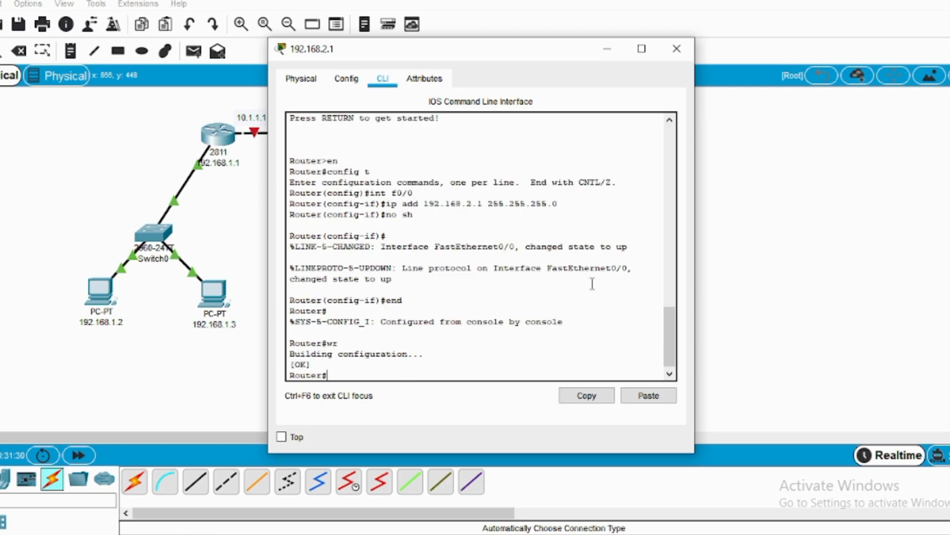
Step: Return to global configuration mode with config t, check the router-to-router link's port in the topology, and select interface f0/1
{"action": "type", "text": "config"}
{"action": "type", "text": "t"}
{"action": "key", "text": "Return"}
{"action": "type", "text": "int"}
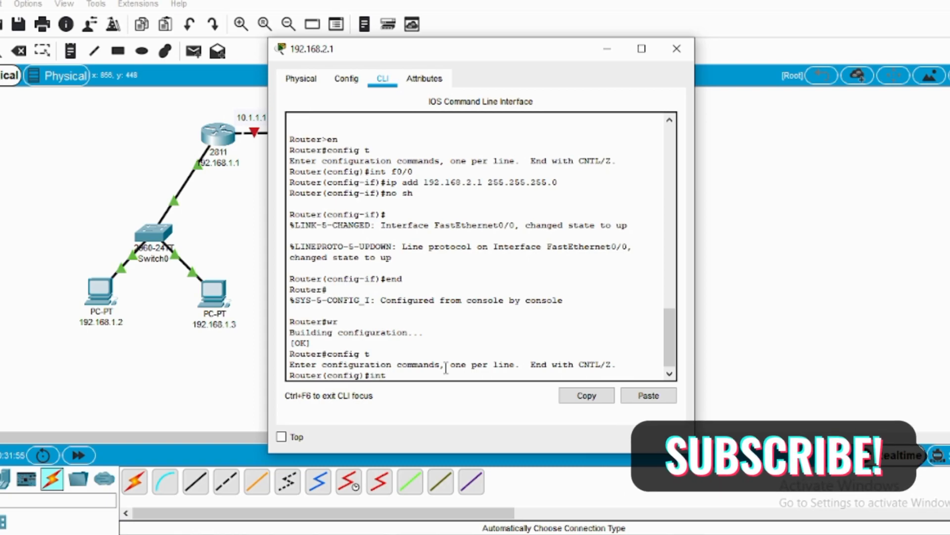
{"action": "left_click", "coordinate": [607, 49]}
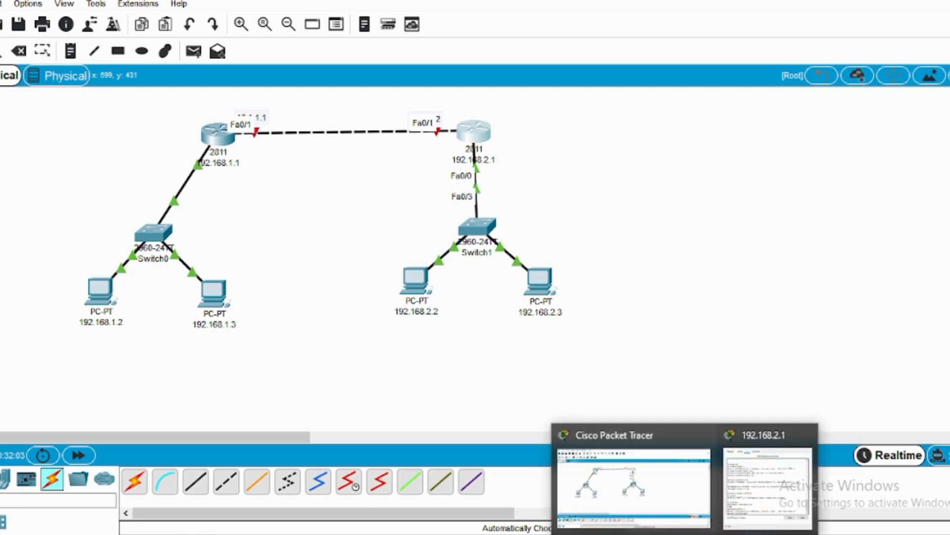
{"action": "left_click", "coordinate": [763, 499]}
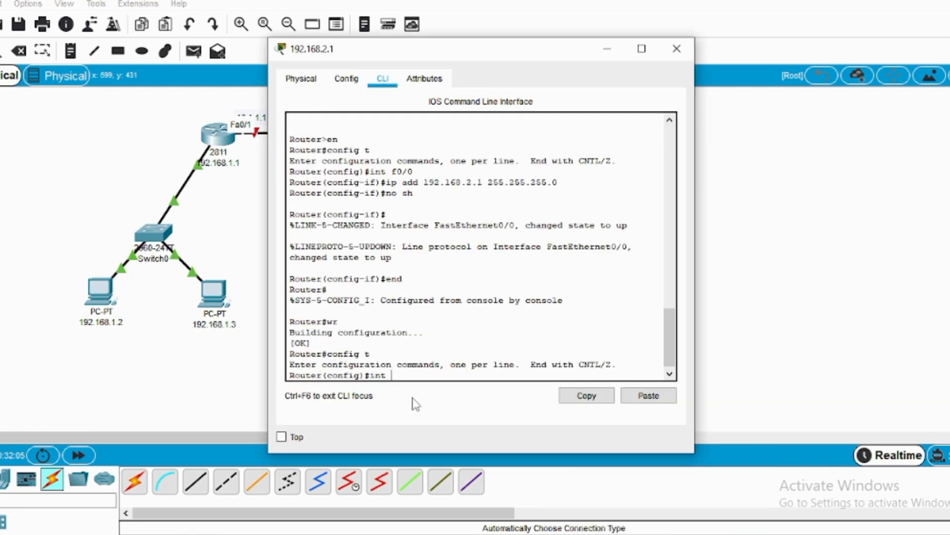
{"action": "type", "text": "0/1"}
{"action": "key", "text": "Return"}
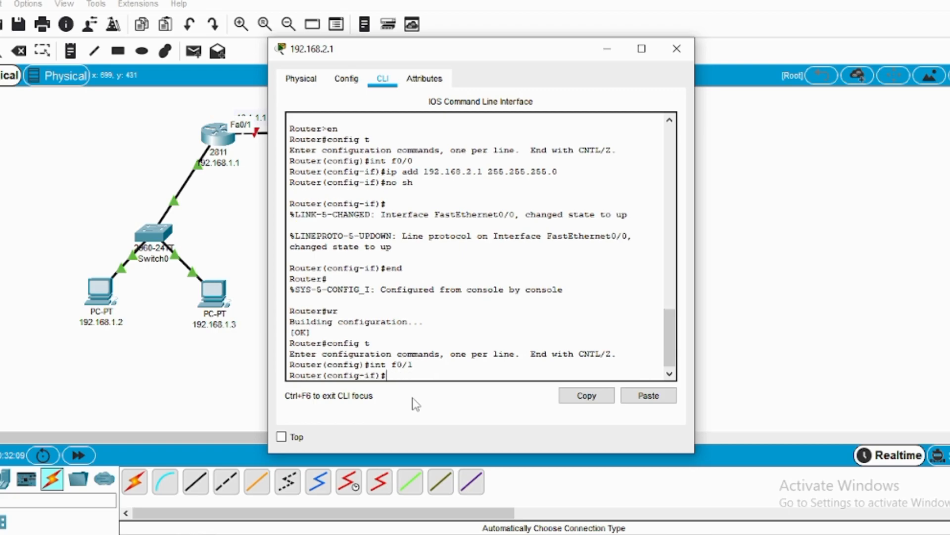
Step: Assign interface f0/1 the IP address 10.1.1.2 with subnet mask 255.0.0.0 and enable it with no sh
{"action": "type", "text": "ip add 10.1.1."}
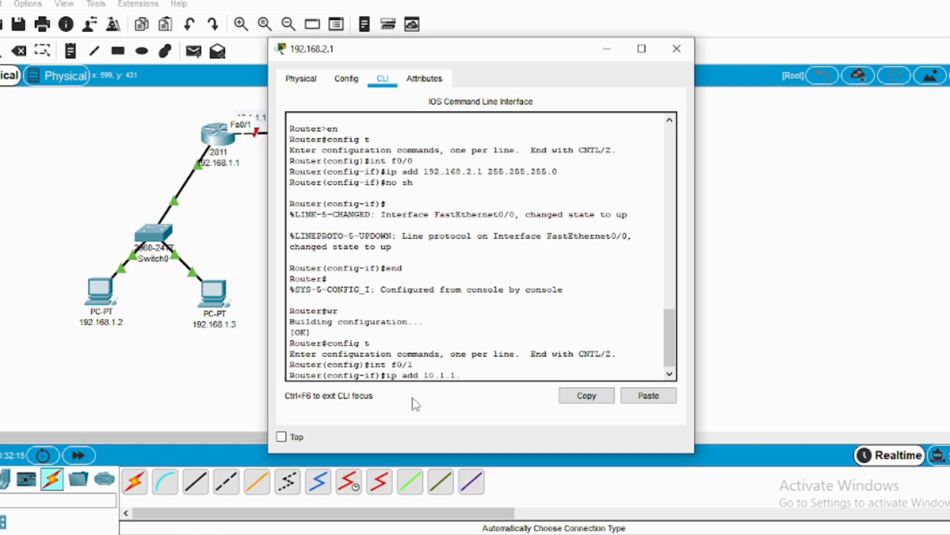
{"action": "type", "text": "2 255.0.0.09"}
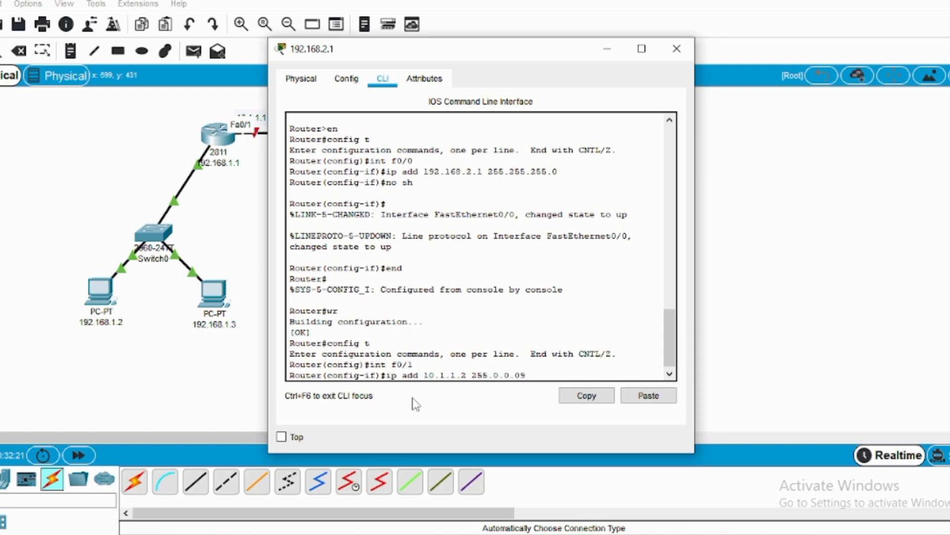
{"action": "key", "text": "BackSpace"}
{"action": "key", "text": "Return"}
{"action": "type", "text": "no sh"}
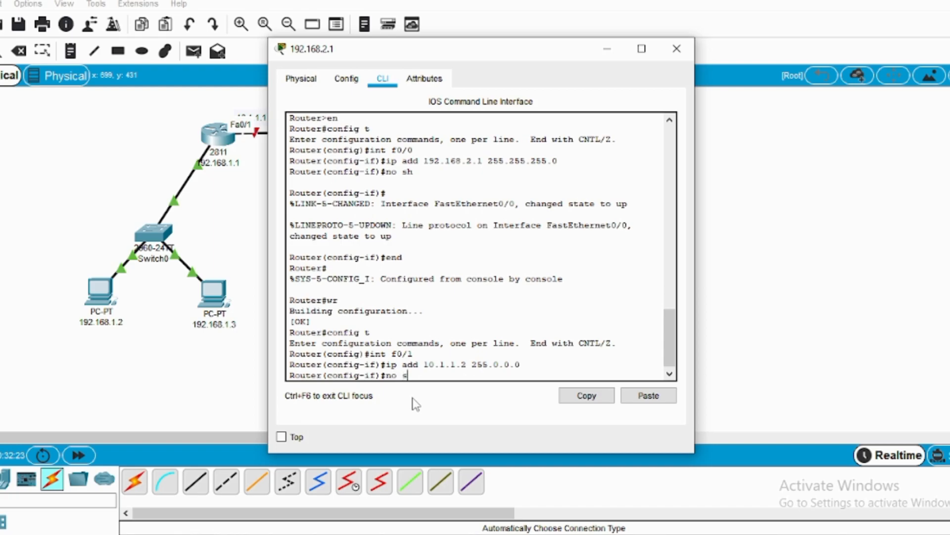
{"action": "key", "text": "Return"}
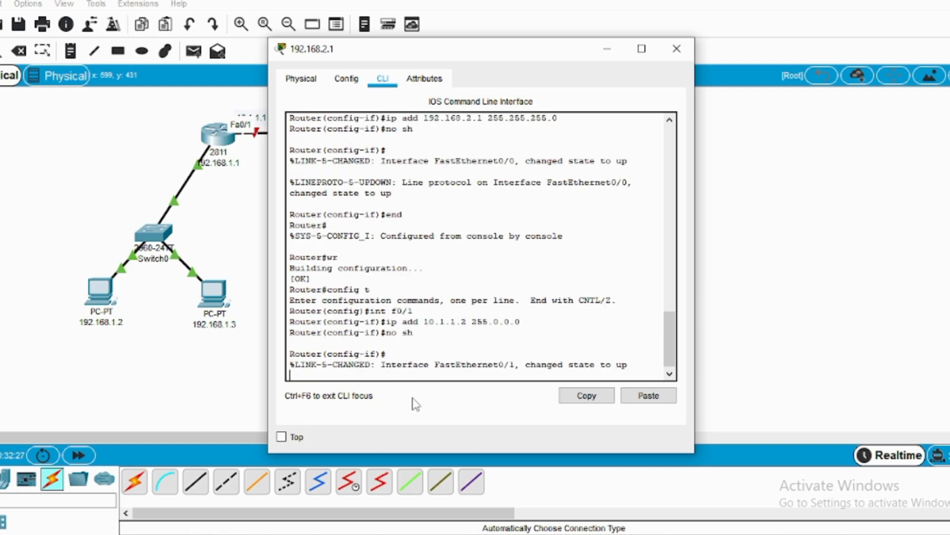
Step: End the f0/1 interface configuration and save the configuration of router 192.168.2.1 with wr
{"action": "key", "text": "Return"}
{"action": "type", "text": "end"}
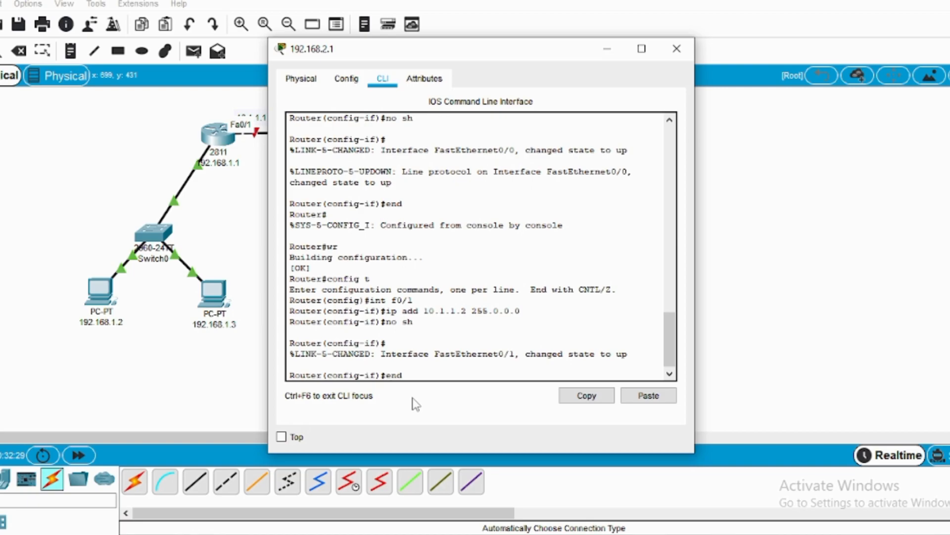
{"action": "key", "text": "Return"}
{"action": "key", "text": "Return"}
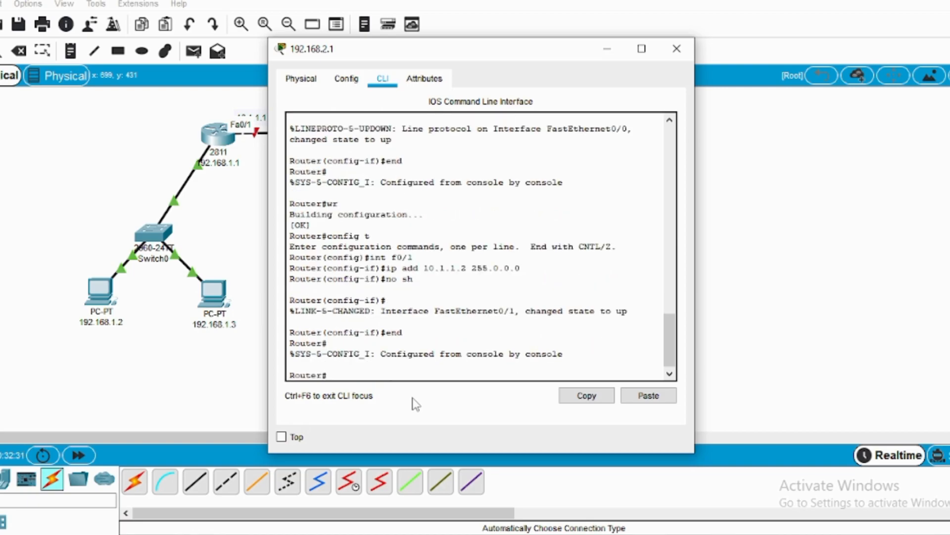
{"action": "type", "text": "wr"}
{"action": "key", "text": "Return"}
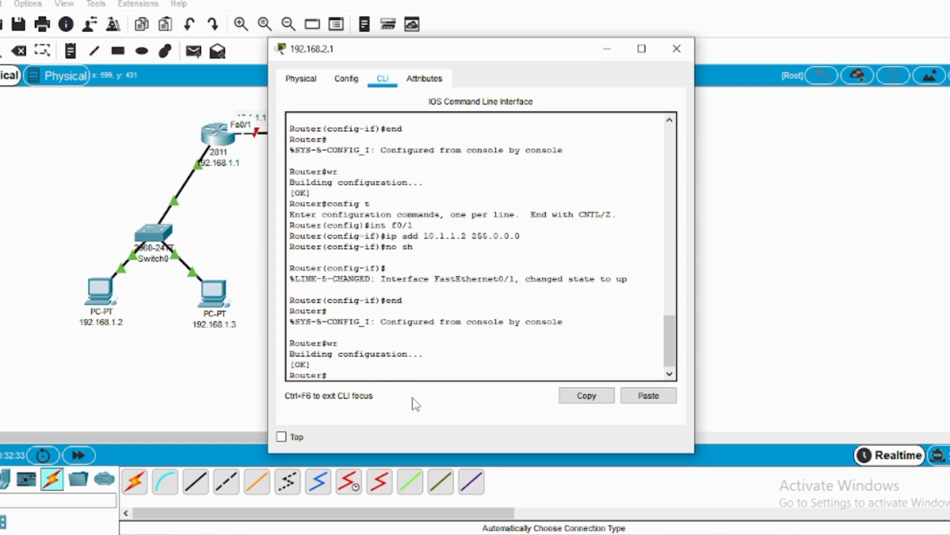
Step: List the interfaces of router 192.168.2.1 with sh ip int bri and place its command-line window beside the topology
{"action": "type", "text": "sh ip int bri"}
{"action": "key", "text": "Return"}
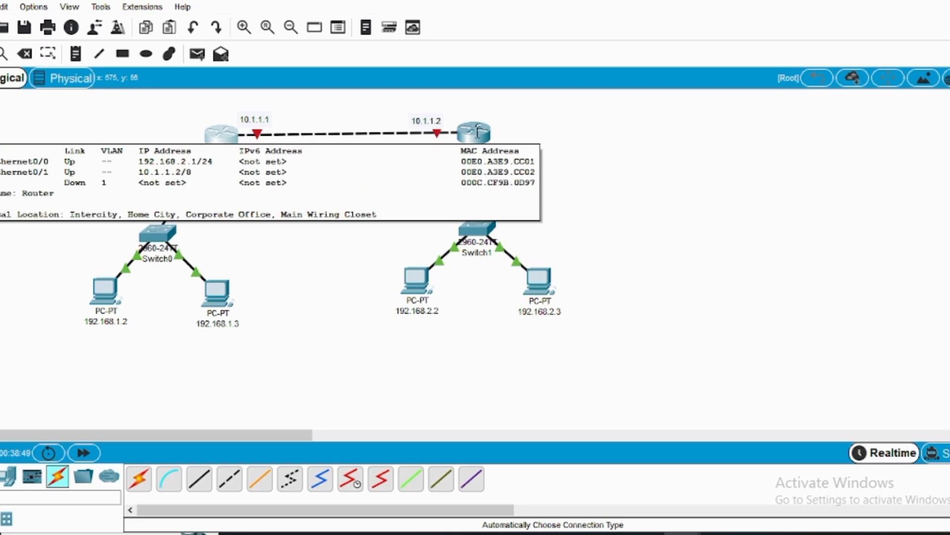
{"action": "left_click", "coordinate": [478, 131]}
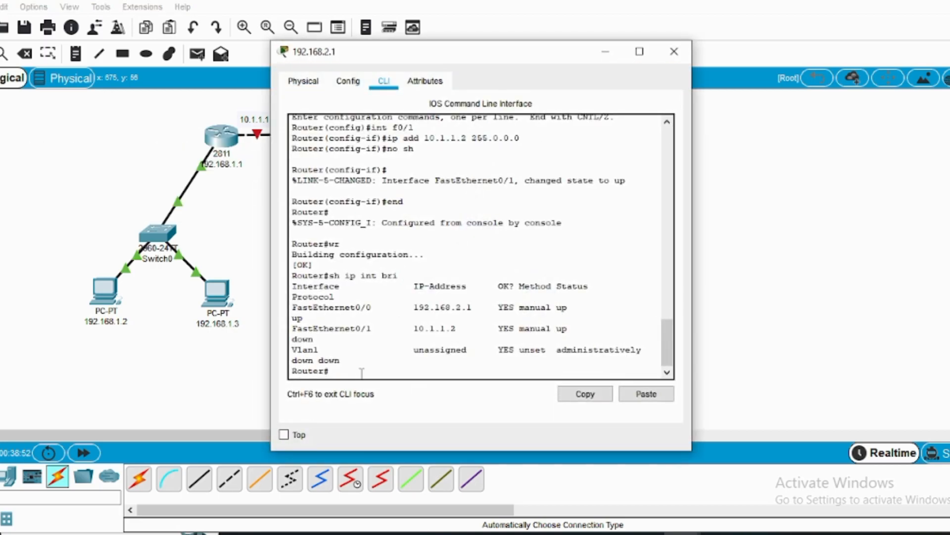
{"action": "left_click_drag", "start_coordinate": [483, 59], "coordinate": [769, 71]}
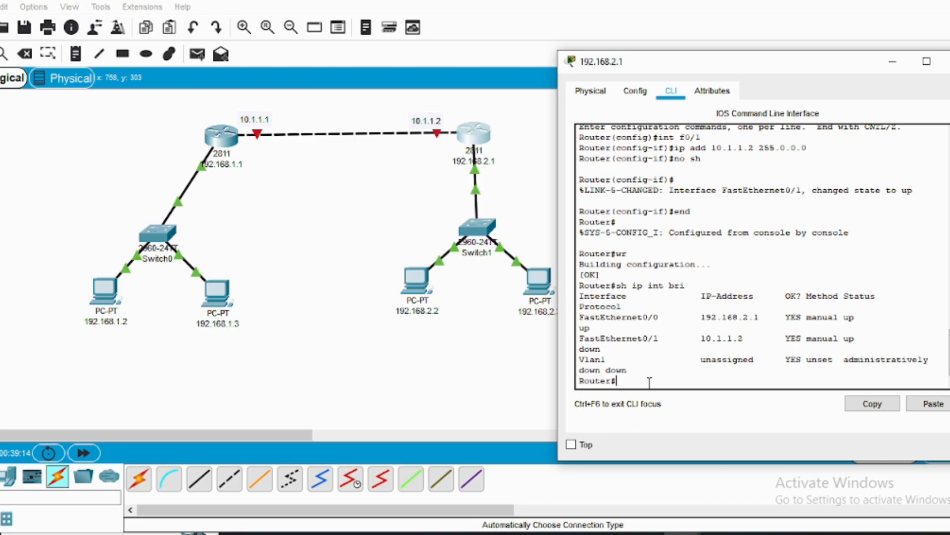
Step: Enter global configuration mode on router 192.168.2.1 with config t to prepare for routing commands
{"action": "type", "text": "conig"}
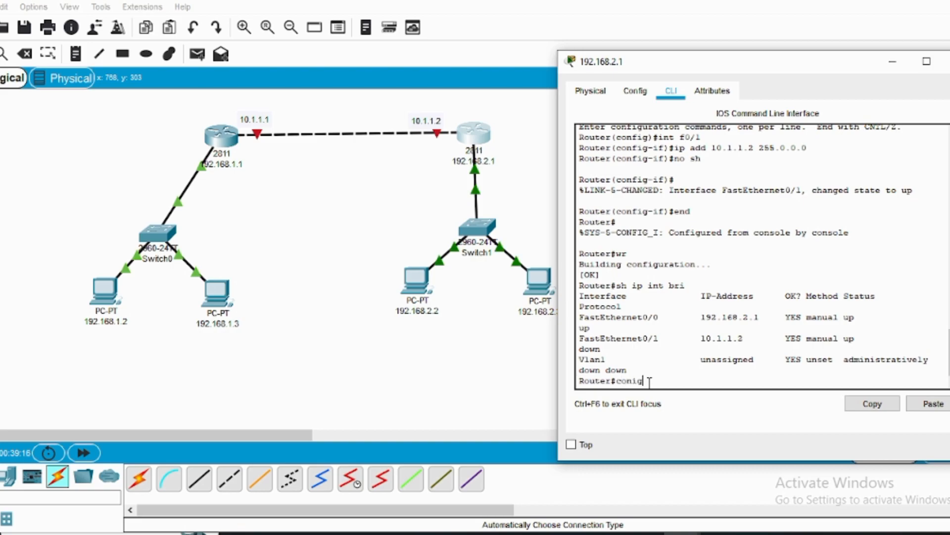
{"action": "type", "text": " t"}
{"action": "key", "text": "Return"}
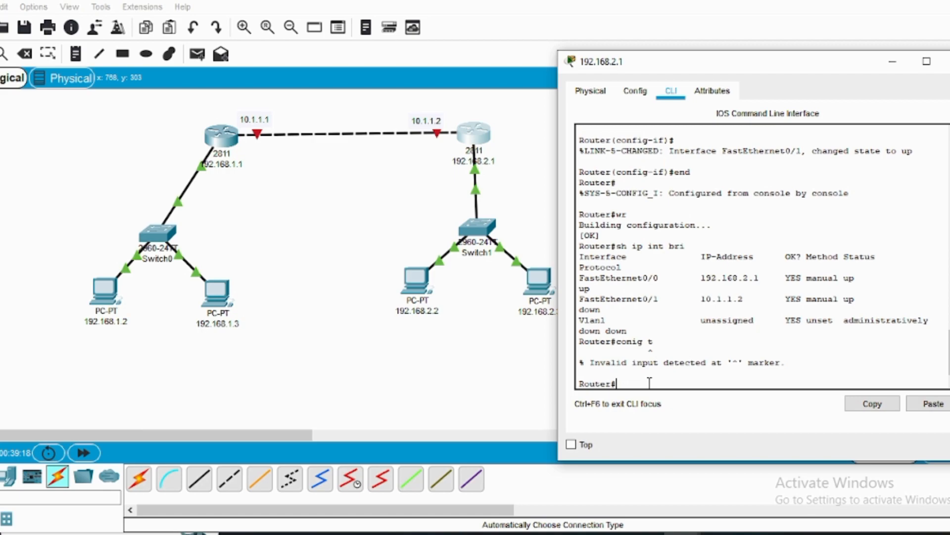
{"action": "type", "text": "config t"}
{"action": "key", "text": "Return"}
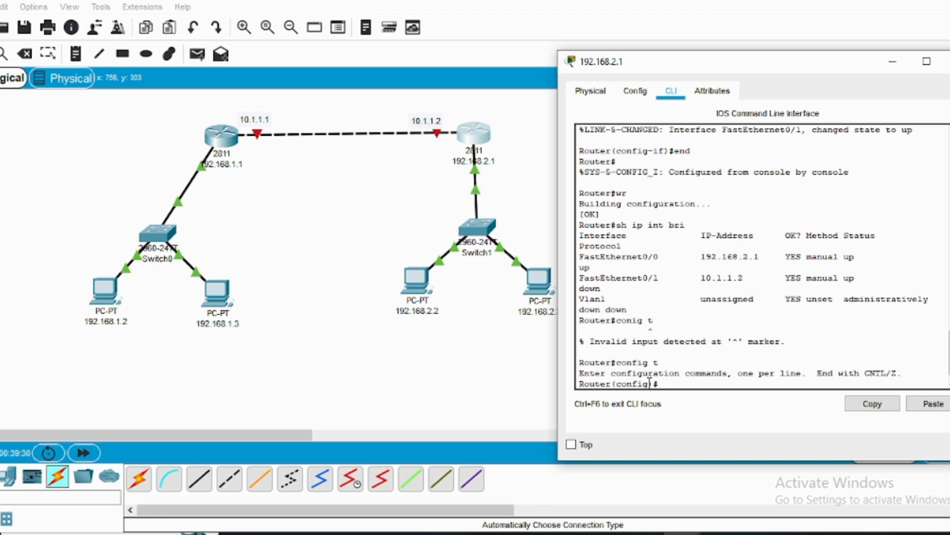
Step: Add a static route on router 192.168.2.1 with ip route 192.168.1.0 255.255.255.0 10.1.1.1
{"action": "type", "text": "ip route"}
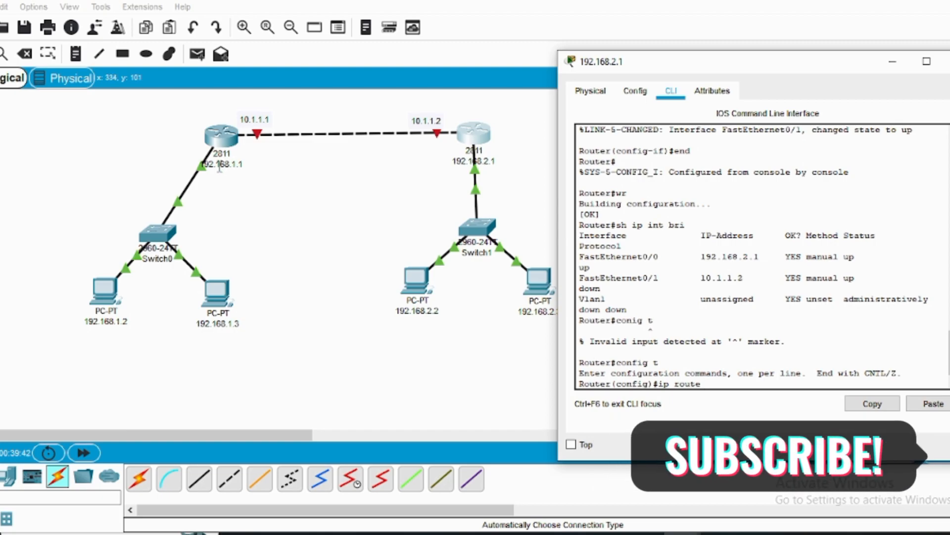
{"action": "type", "text": "192.168"}
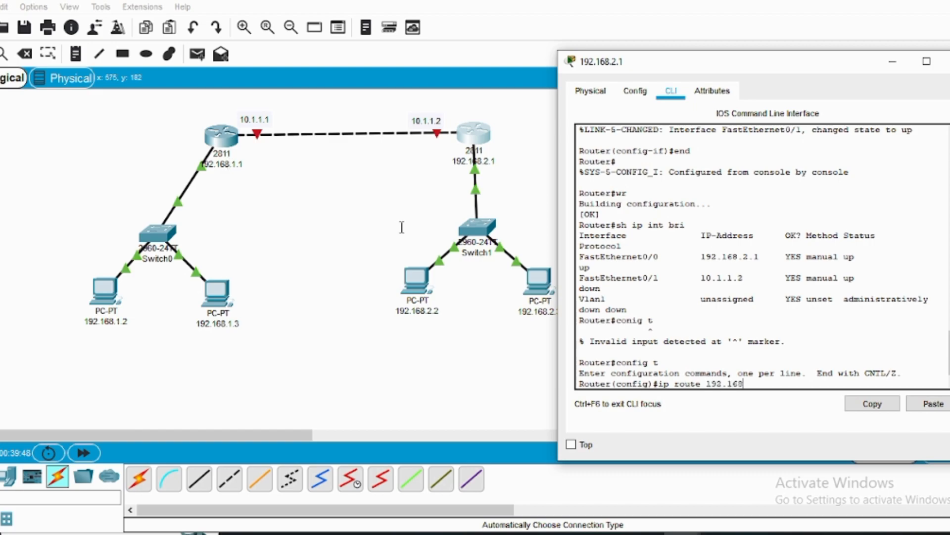
{"action": "type", "text": "."}
{"action": "type", "text": "1"}
{"action": "type", "text": "."}
{"action": "type", "text": "0 255"}
{"action": "type", "text": ".1"}
{"action": "type", "text": "255"}
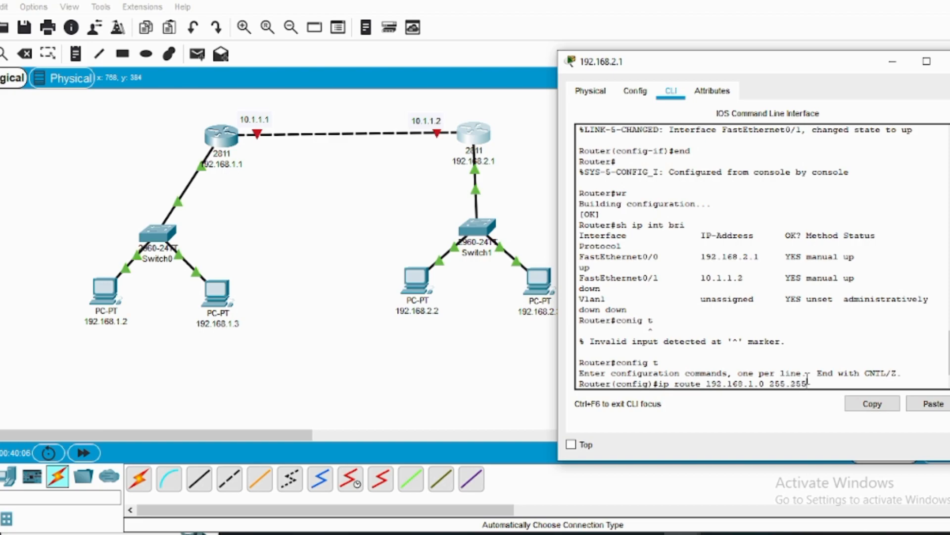
{"action": "type", "text": ".255"}
{"action": "type", "text": ".0 1"}
{"action": "type", "text": "0.1"}
{"action": "type", "text": ","}
{"action": "type", "text": "1"}
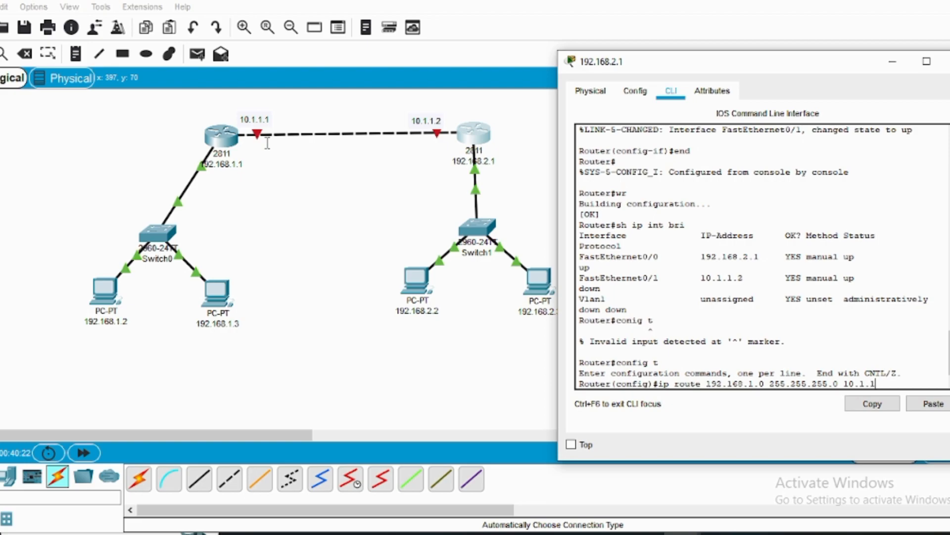
{"action": "type", "text": ".1"}
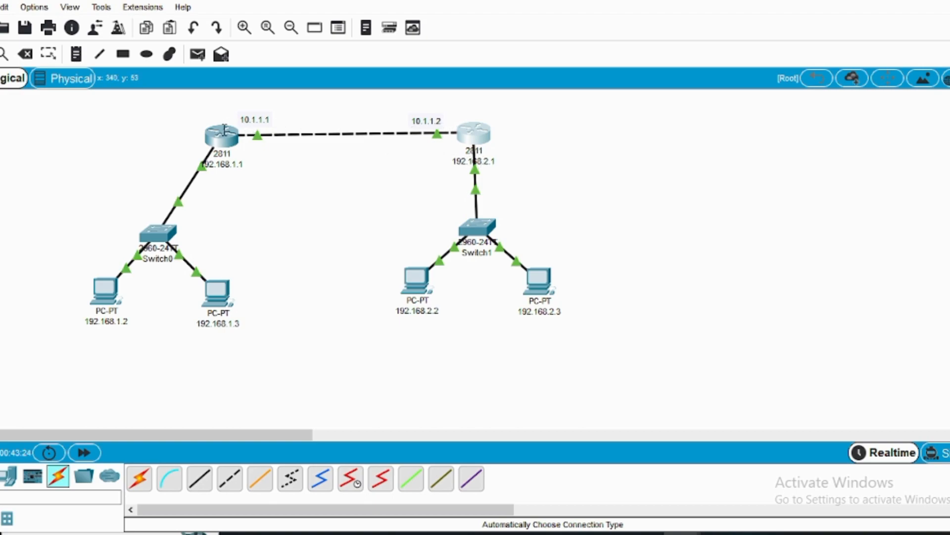
Step: Review the ip route command for network 192.168.2.0 in router 192.168.1.1's command line and compare it with the topology
{"action": "left_click", "coordinate": [226, 137]}
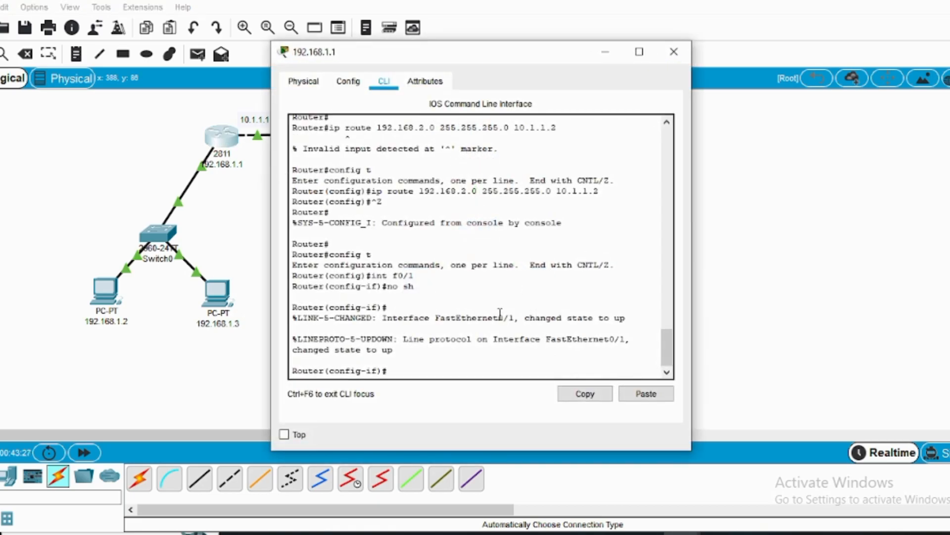
{"action": "left_click_drag", "start_coordinate": [377, 190], "coordinate": [614, 195]}
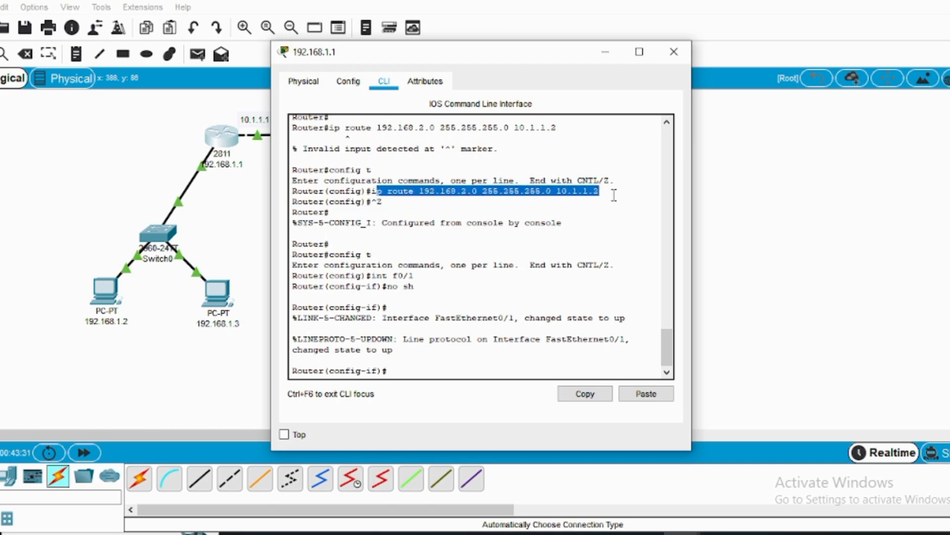
{"action": "left_click_drag", "start_coordinate": [512, 56], "coordinate": [811, 176]}
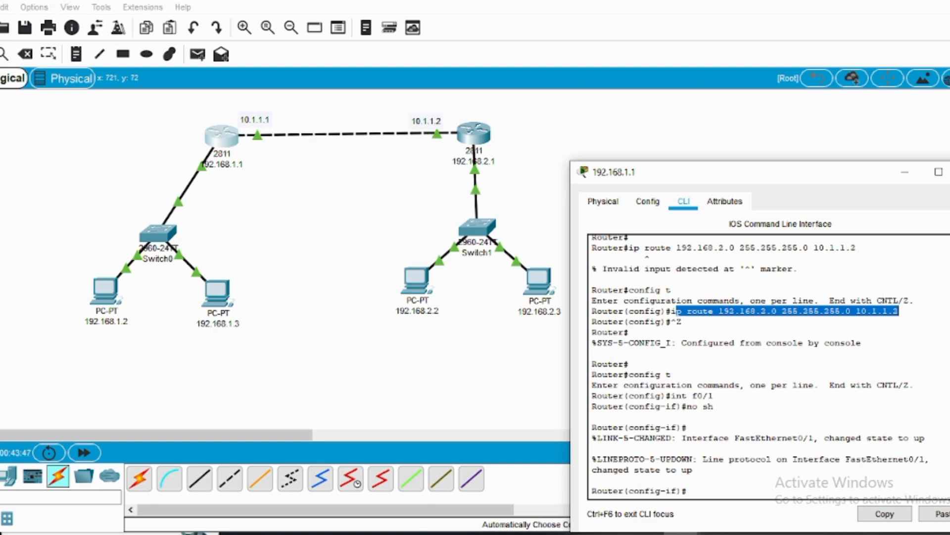
{"action": "left_click", "coordinate": [306, 186]}
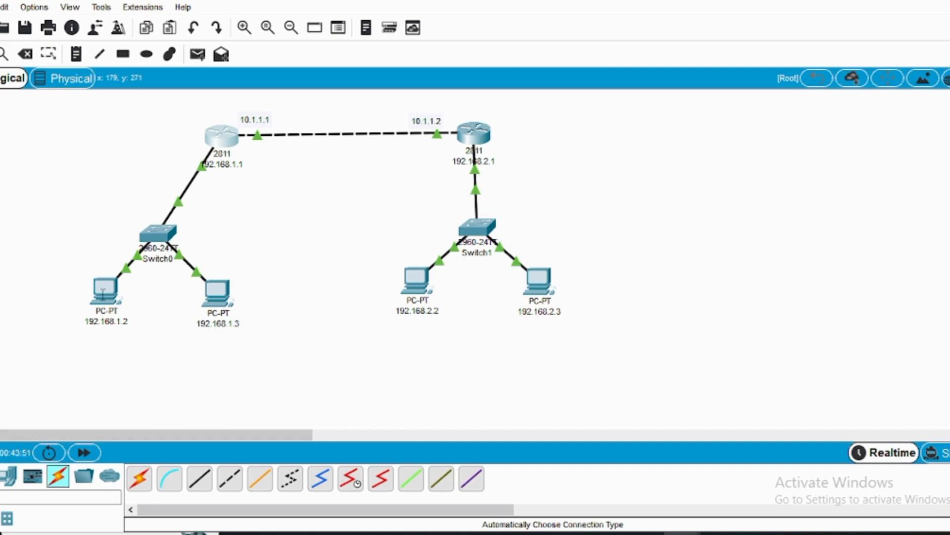
Step: Ping 192.168.2.2 from the command prompt of PC 192.168.1.2, with its window placed beside the topology
{"action": "left_click", "coordinate": [104, 287]}
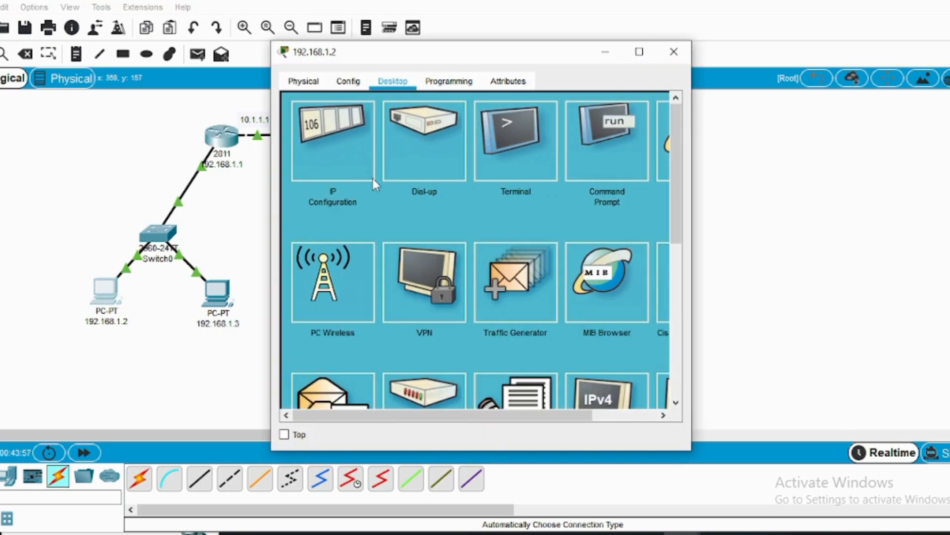
{"action": "left_click", "coordinate": [621, 149]}
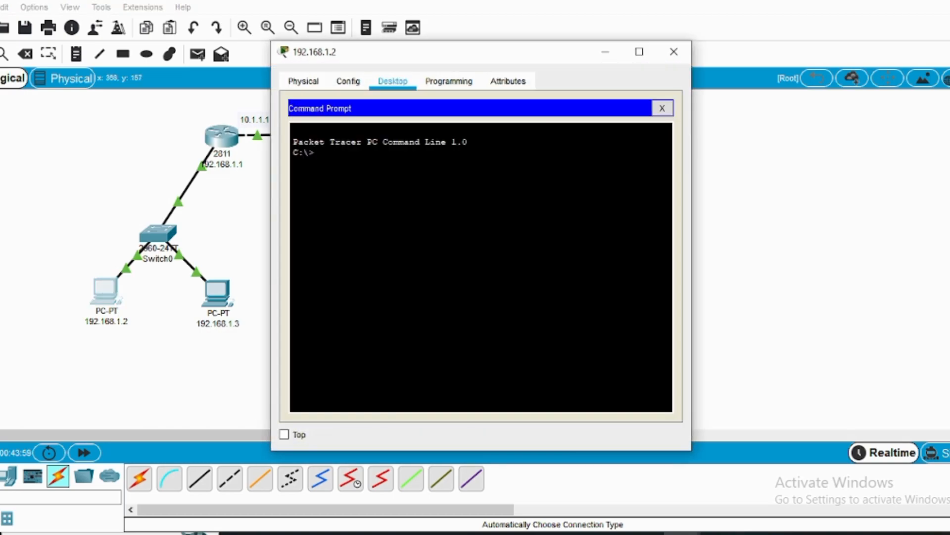
{"action": "type", "text": "ping"}
{"action": "left_click_drag", "start_coordinate": [545, 58], "coordinate": [801, 94]}
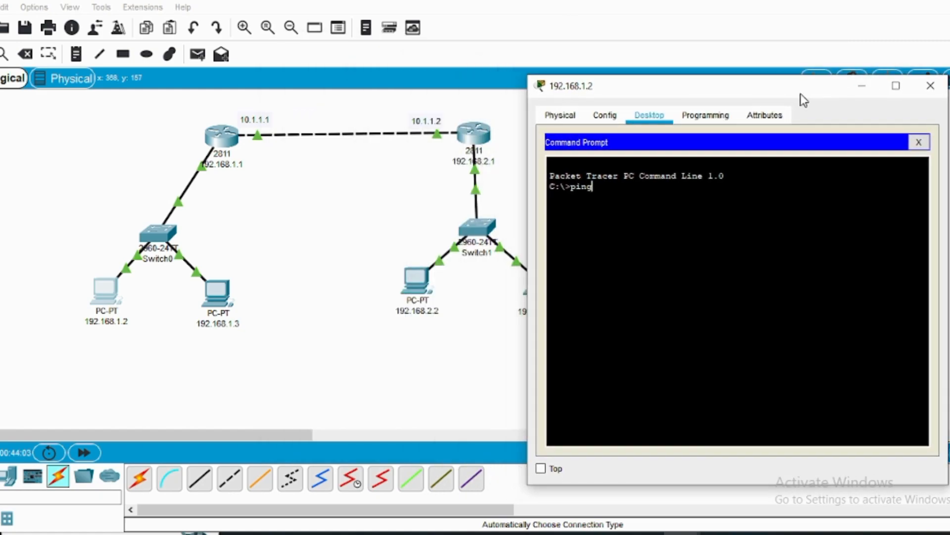
{"action": "type", "text": "192.168."}
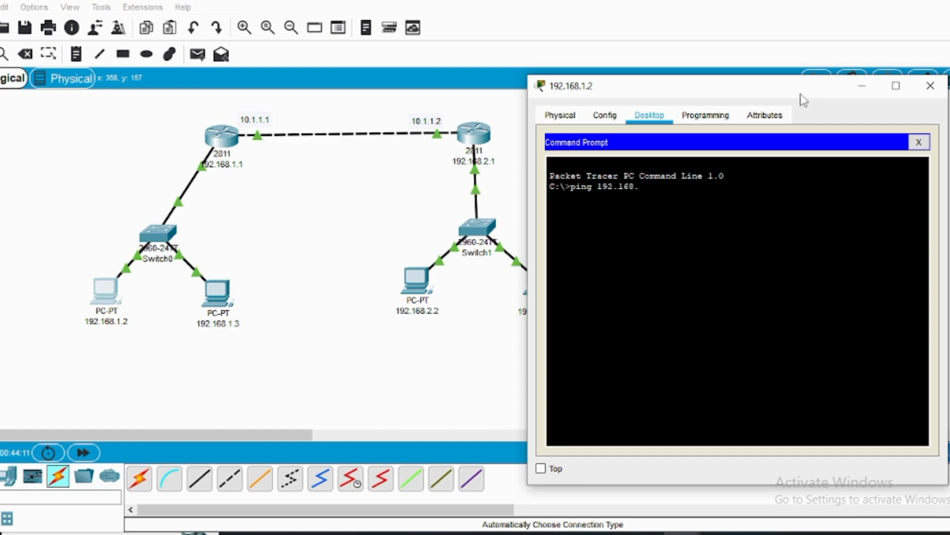
{"action": "type", "text": "2.2"}
{"action": "key", "text": "Return"}
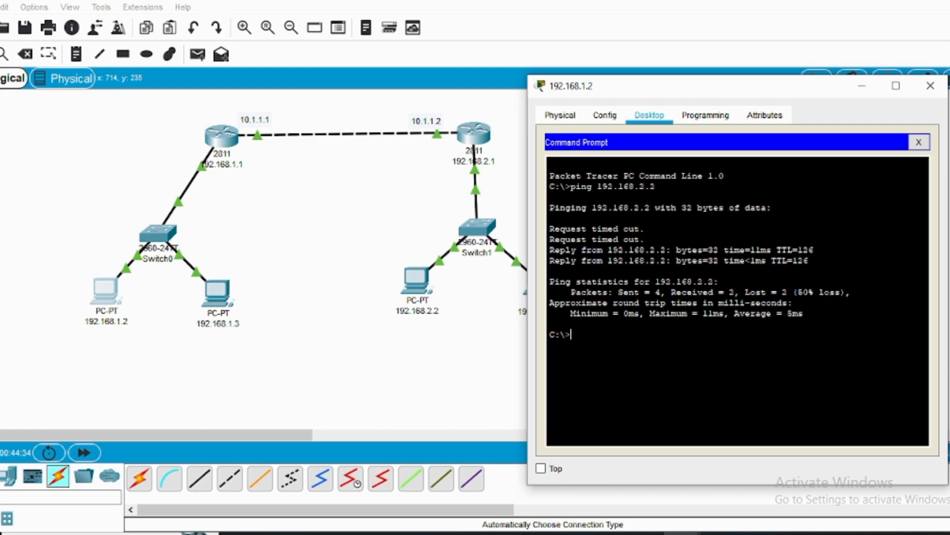
Step: Repeat the ping to 192.168.2.2 and close the window of PC 192.168.1.2
{"action": "key", "text": "Up"}
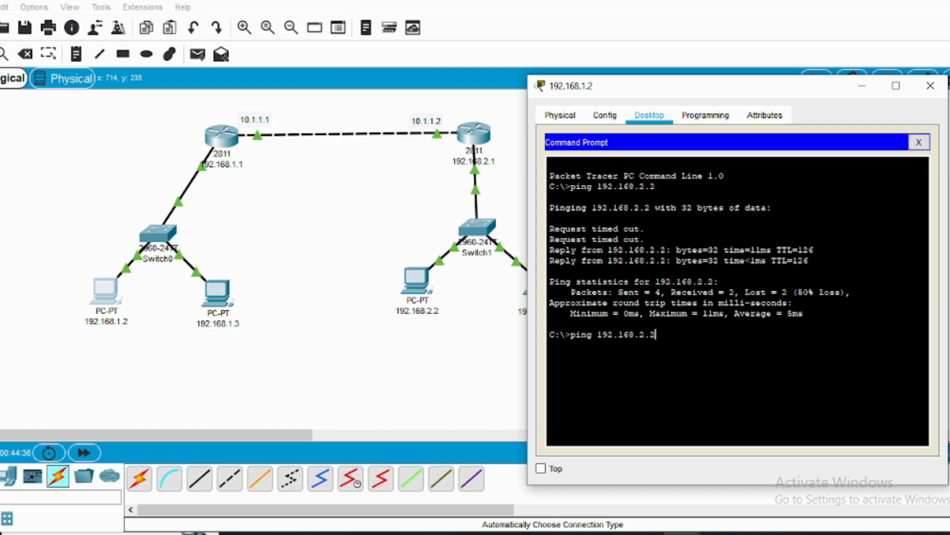
{"action": "key", "text": "Return"}
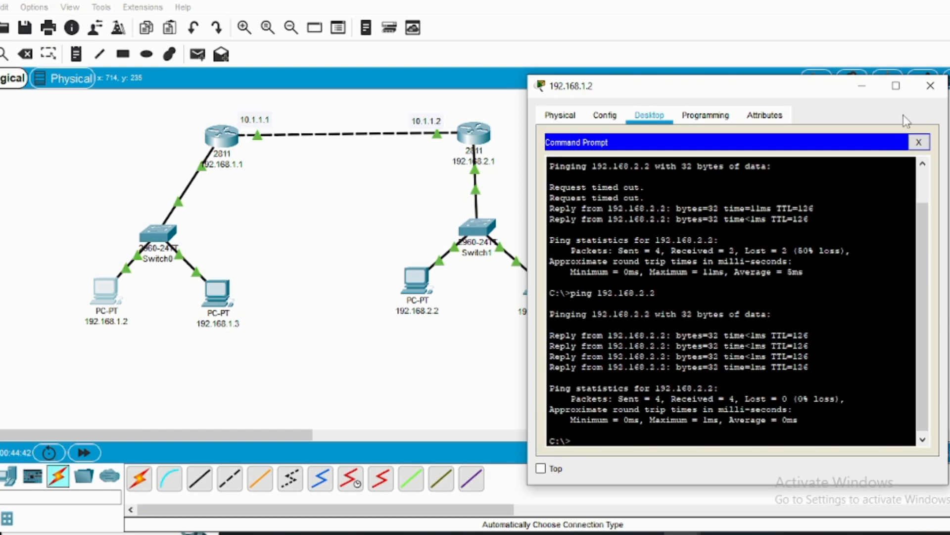
{"action": "left_click", "coordinate": [930, 86]}
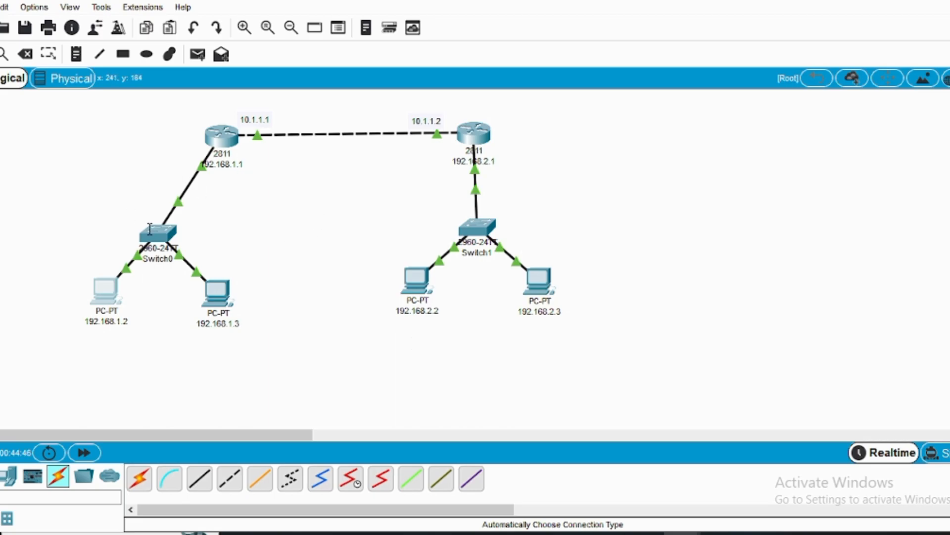
{"action": "mouse_move", "coordinate": [150, 229]}
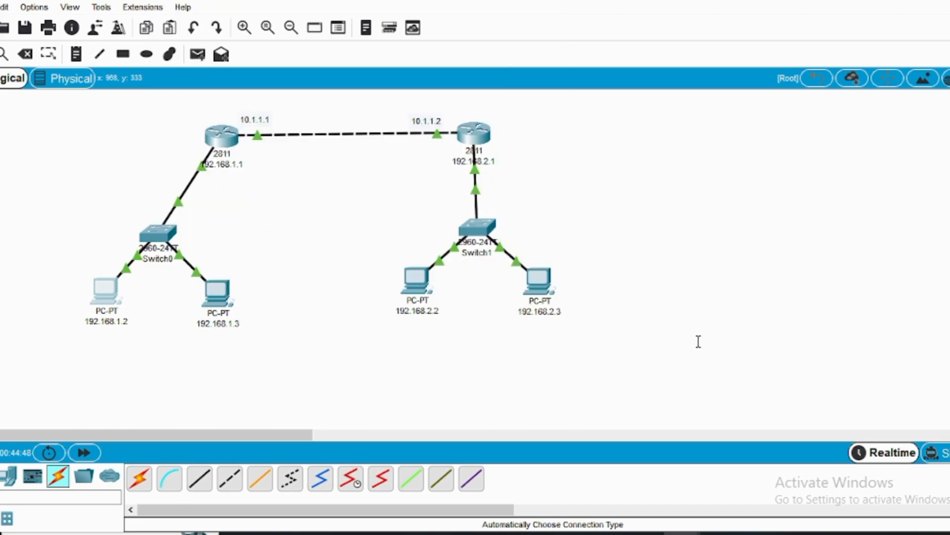